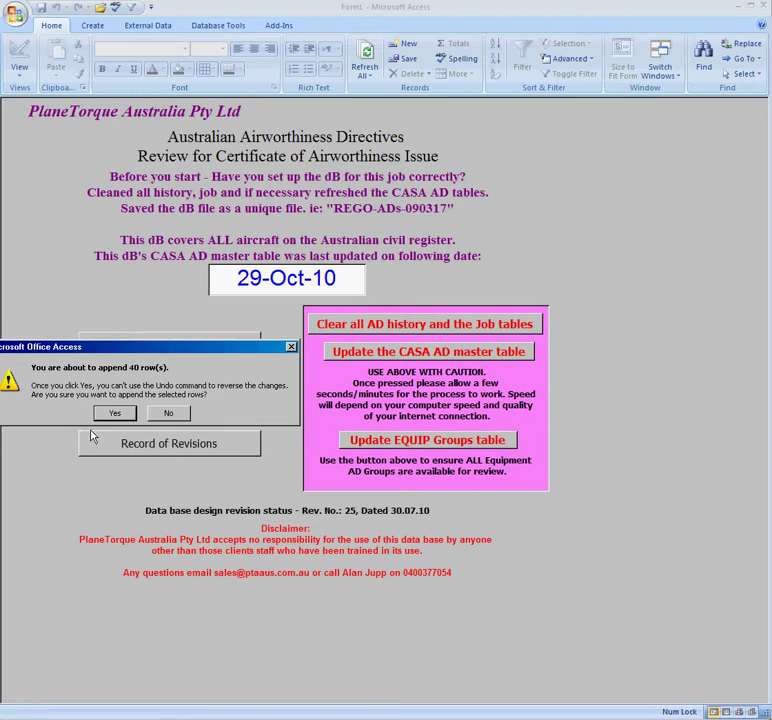
Confirm appending the rows and set the CASA AD master table's last-updated date to 31/10/10.
click(113, 414)
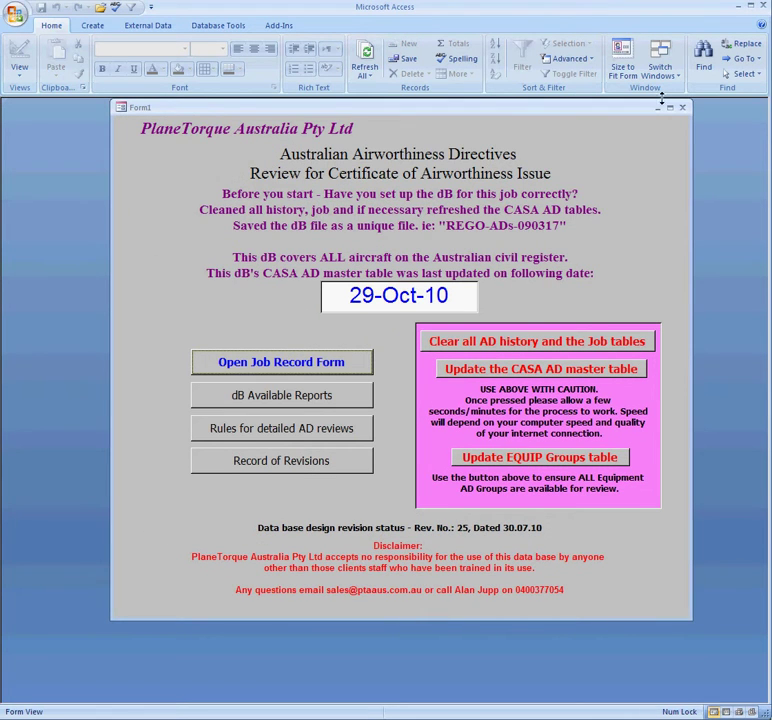
click(671, 109)
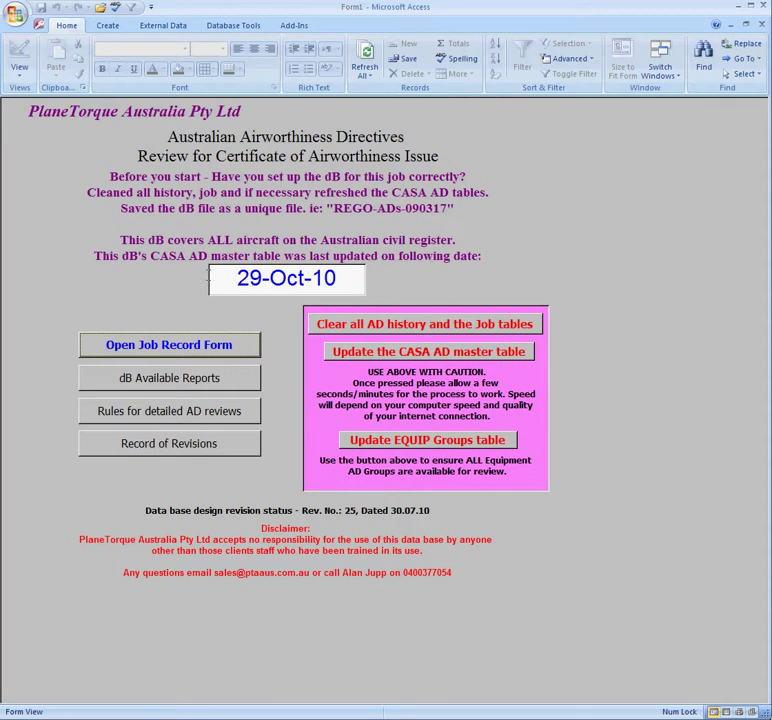
drag(224, 279, 343, 272)
key(Delete)
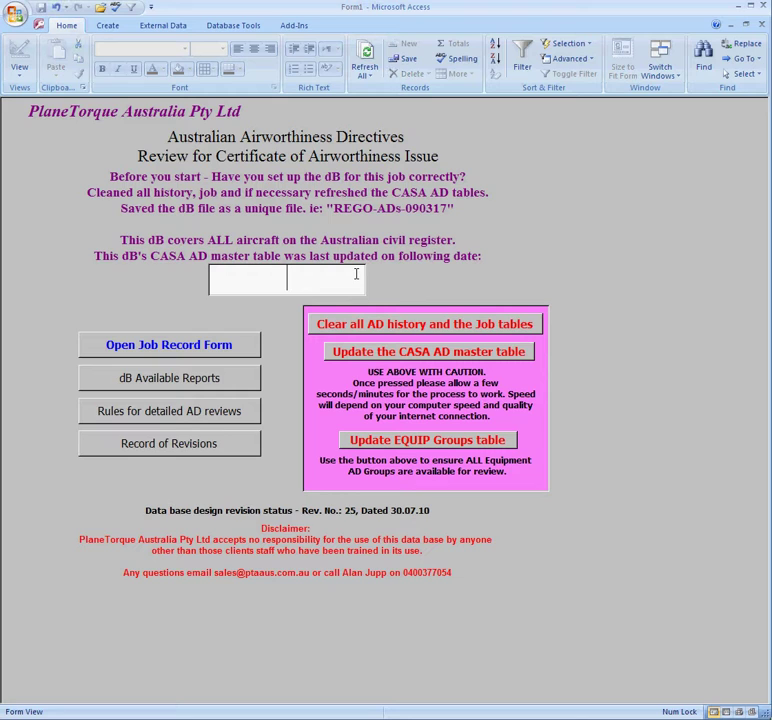
text(31/10/10)
key(Tab)
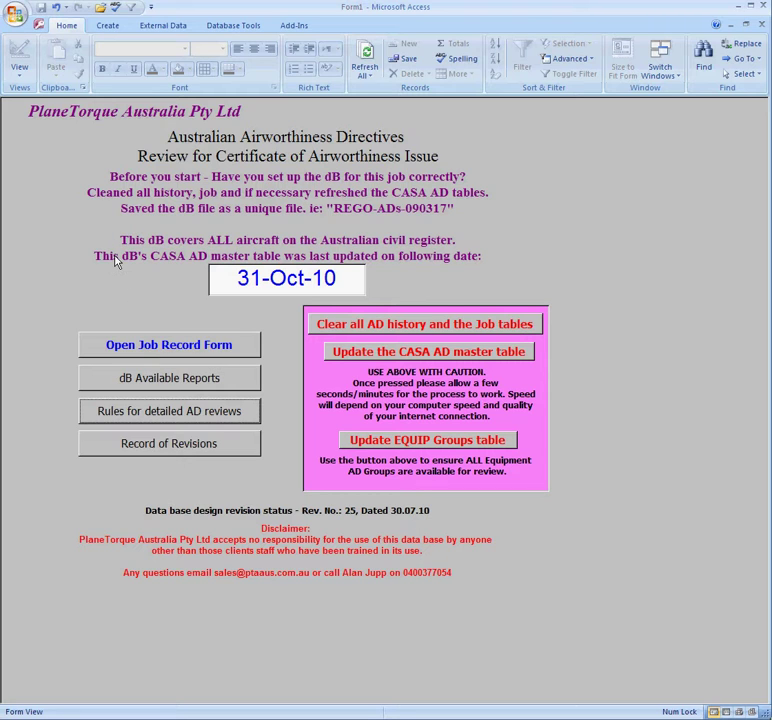
View the most recent completed entry in the Record of Revisions and close the record.
click(186, 446)
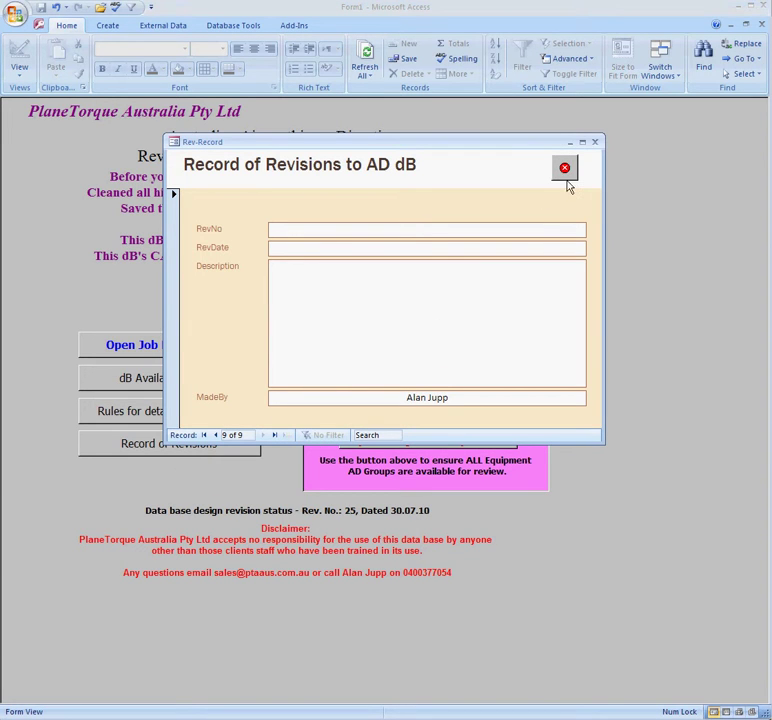
click(214, 436)
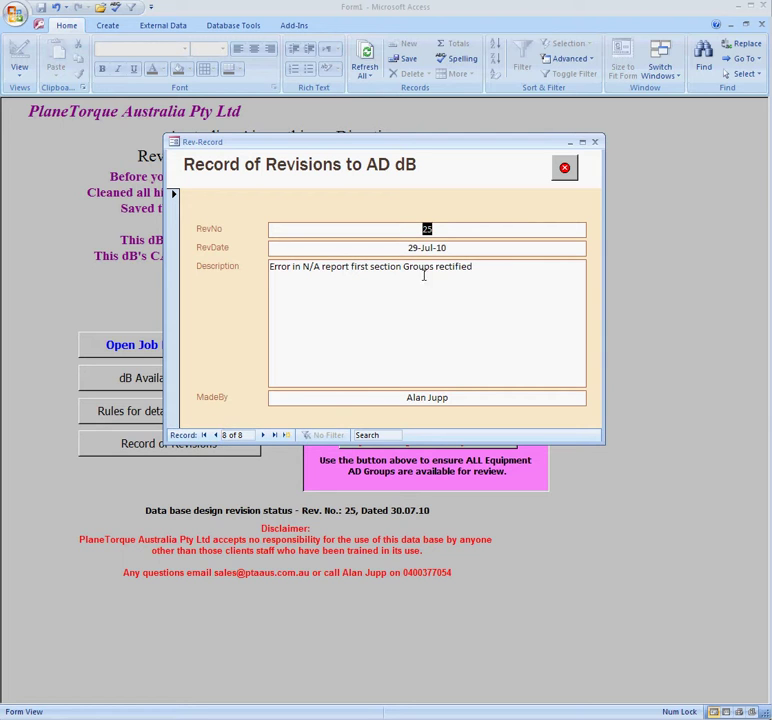
click(566, 169)
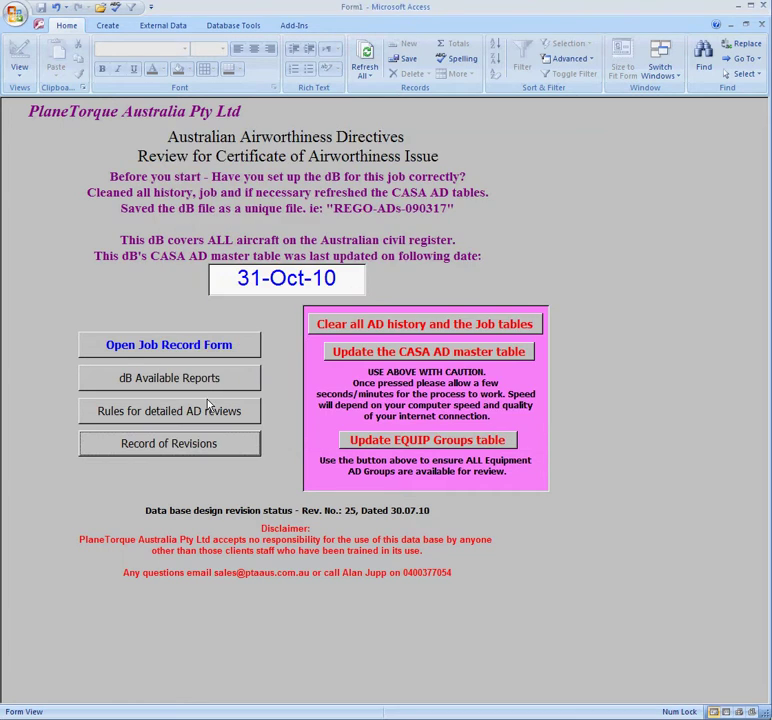
View the rules for detailed AD reviews and the form of available reports, closing each one.
click(152, 422)
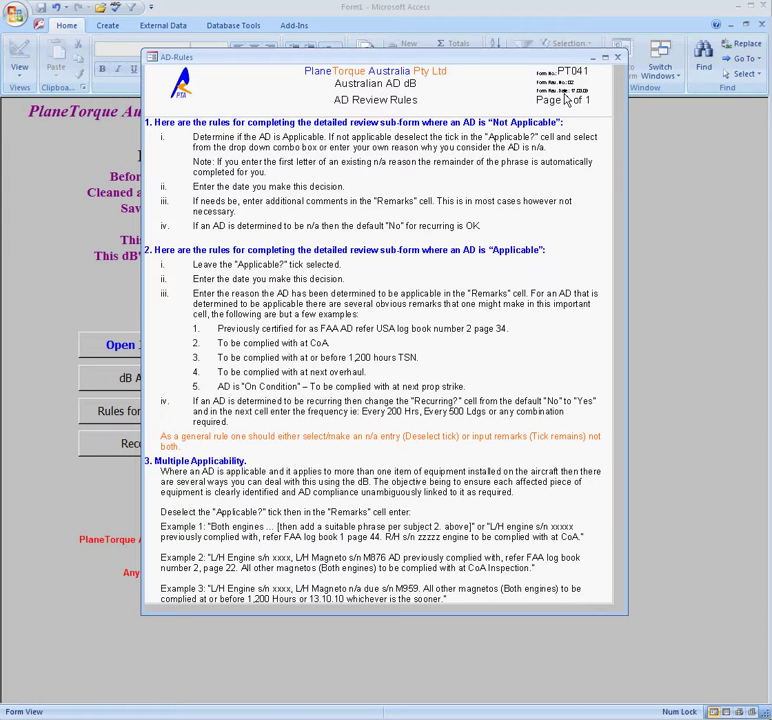
click(620, 58)
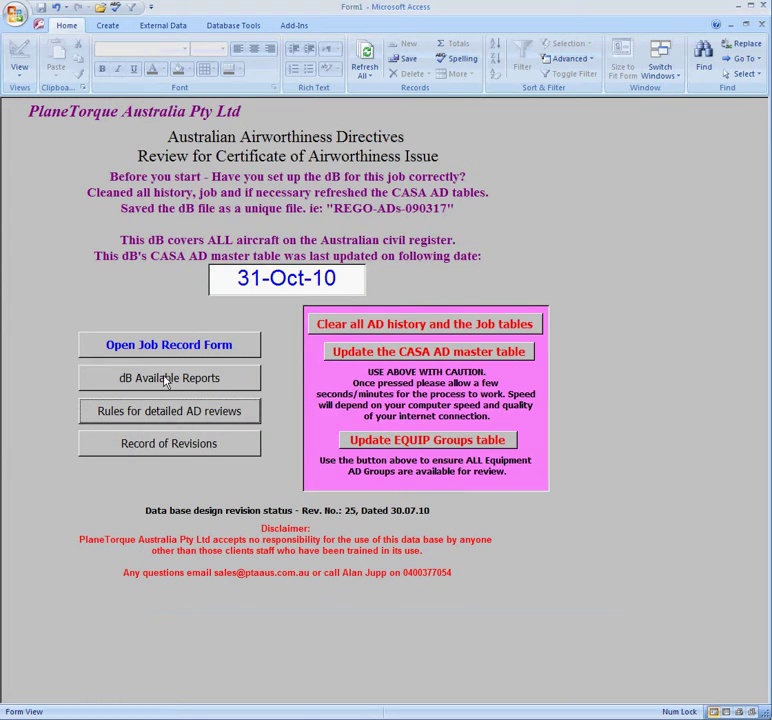
click(167, 379)
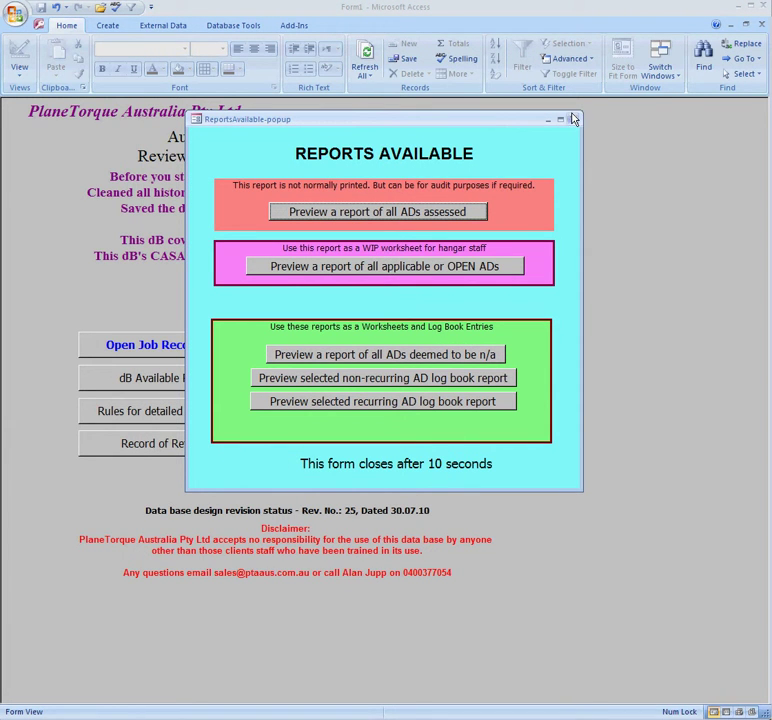
click(573, 119)
Open the job record form and enter job number 222, the client's initials, registration VH-NNN and CAO status date 31/10/2010.
click(177, 346)
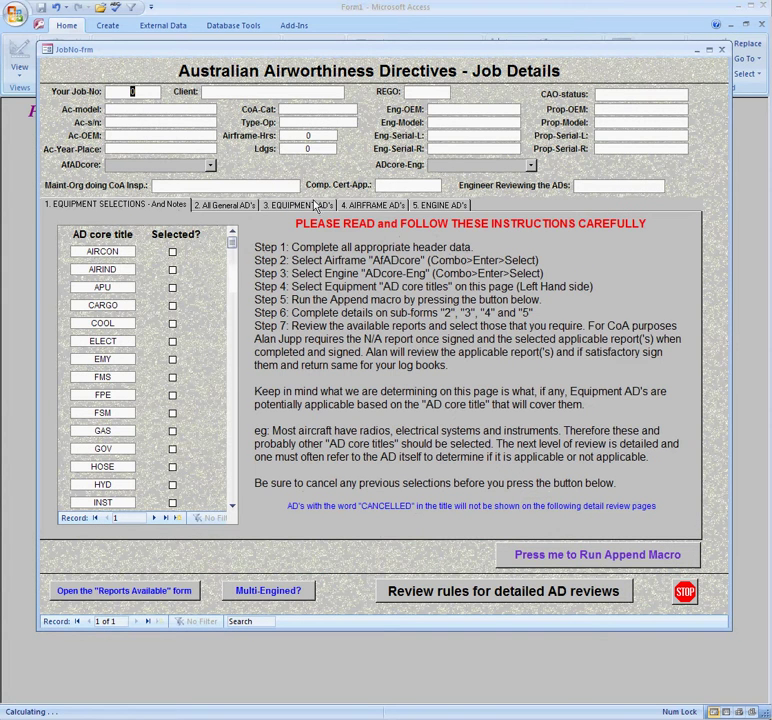
text(222)
key(Tab)
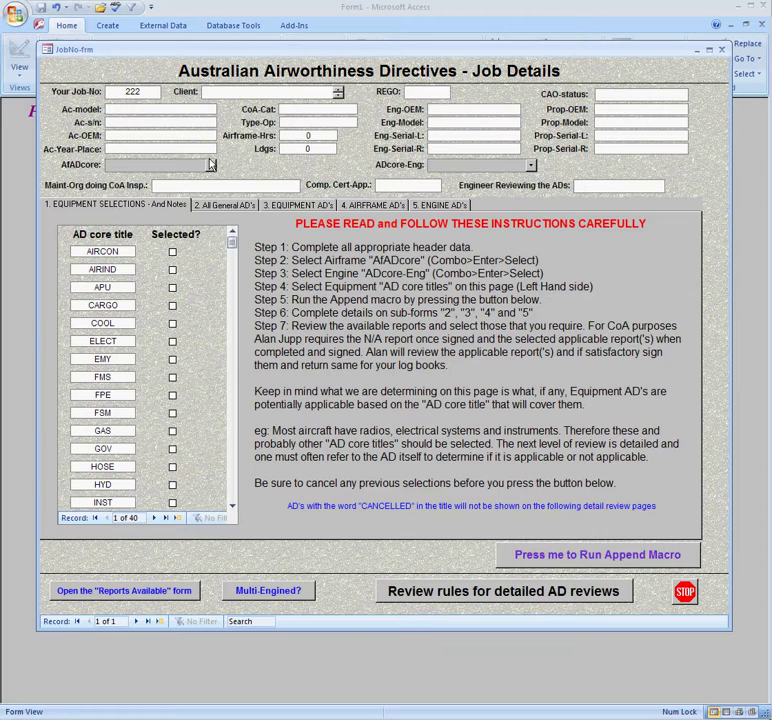
key(Tab)
text(VH-NNN)
key(Tab)
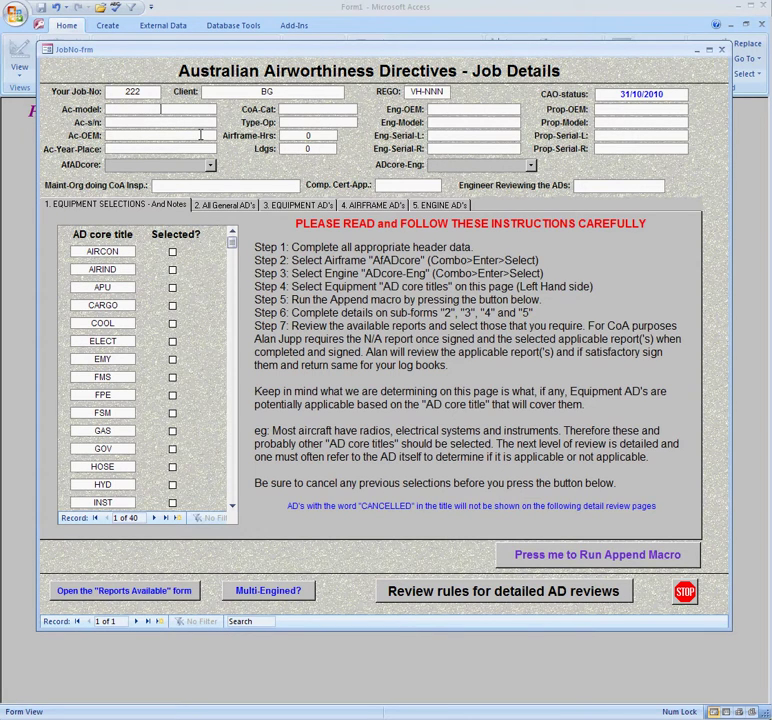
Enter Cessna 150 as the aircraft model in the job details.
text(sna)
key(BackSpace)
key(BackSpace)
key(BackSpace)
key(BackSpace)
text(ssna 150)
Choose CESSNA150 as the airframe AD core, answering the 5,700 kg MTOW category prompt with "under".
click(210, 165)
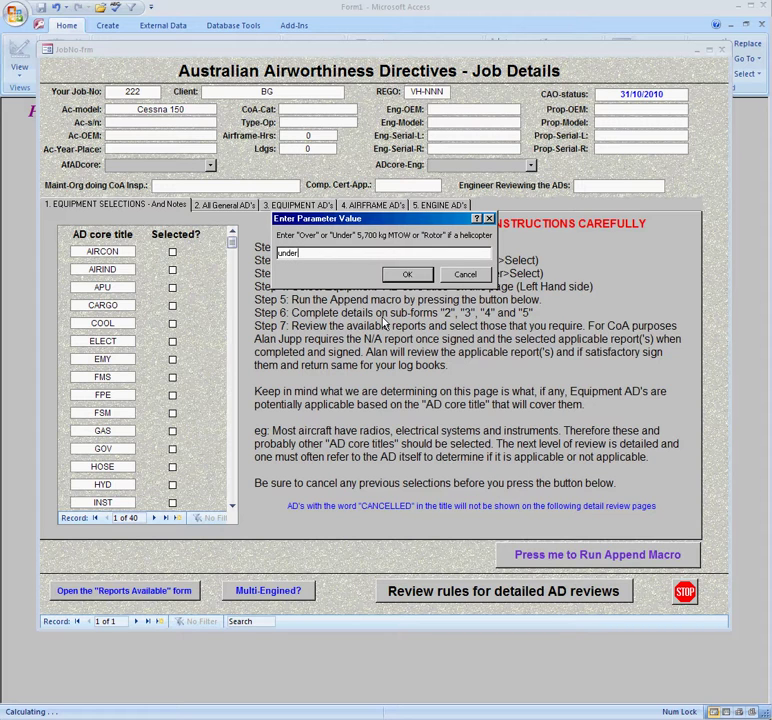
text(under)
key(Return)
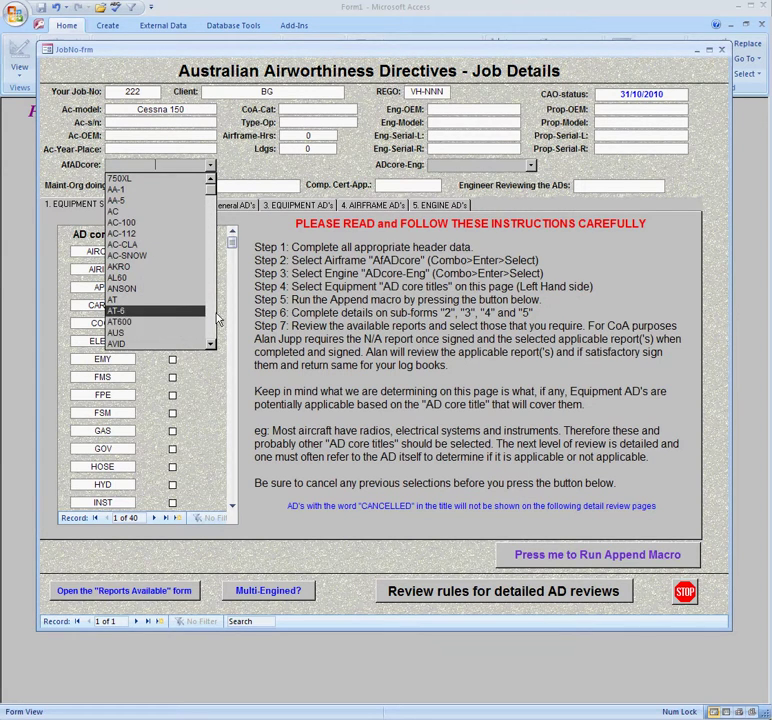
scroll(214, 318, down, 15)
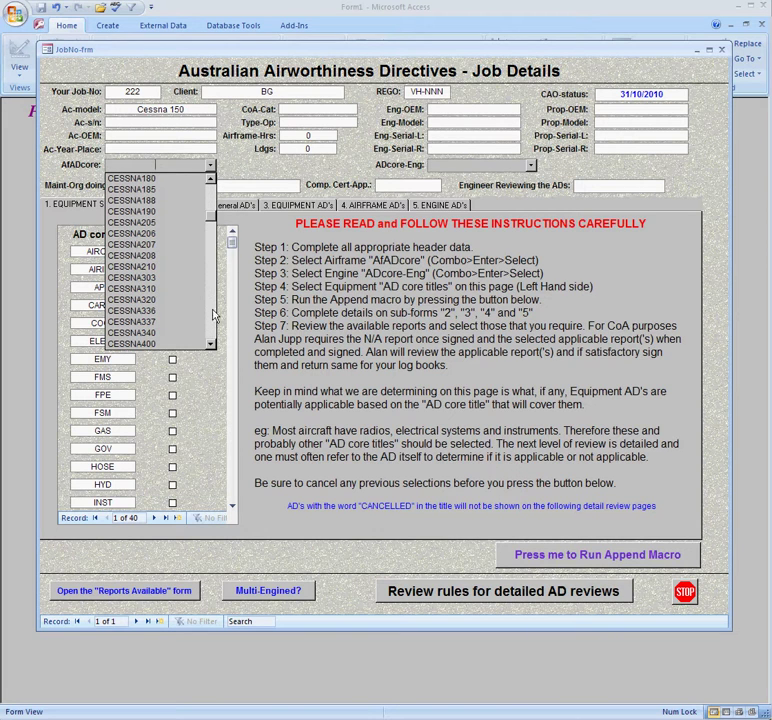
scroll(160, 260, up, 5)
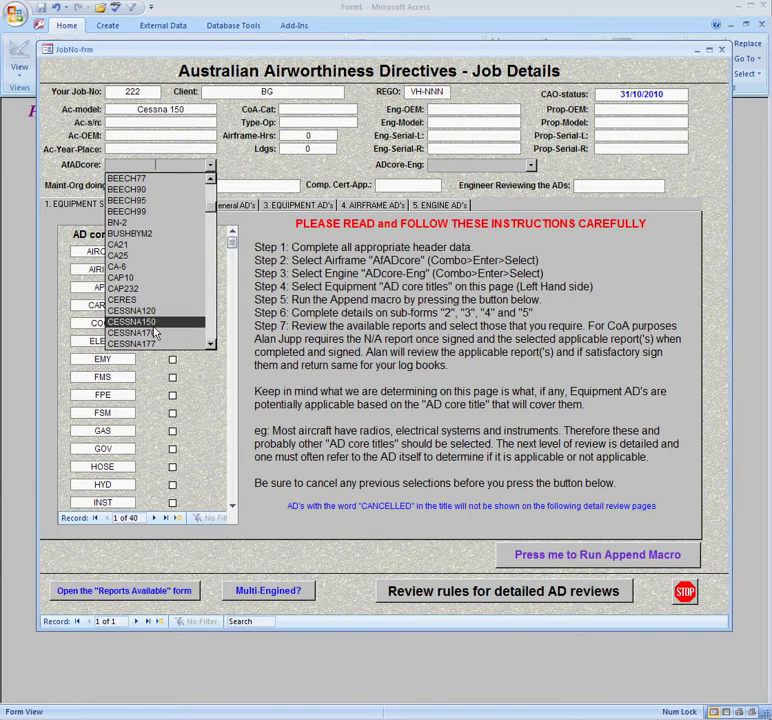
click(154, 324)
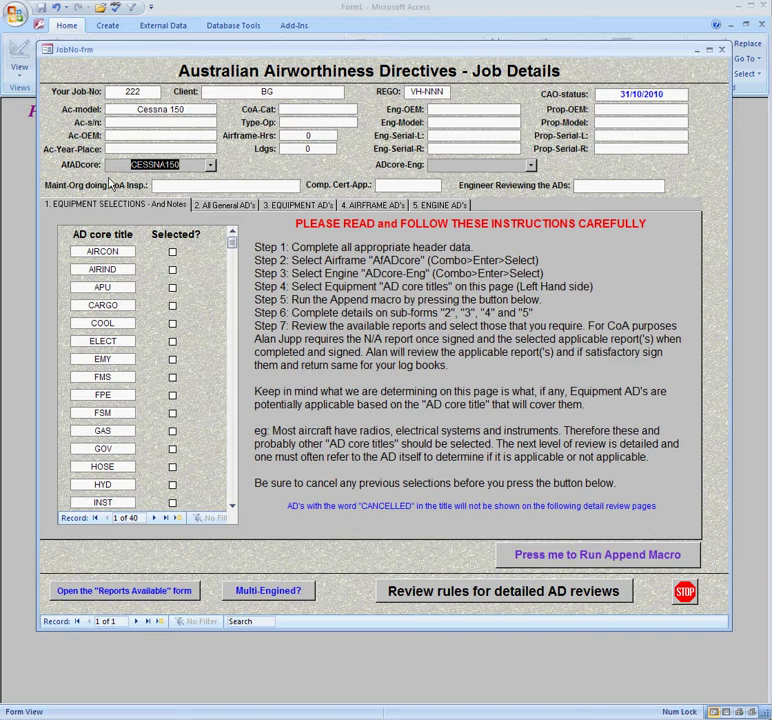
Choose CONT as the engine AD core from the piston engine list.
click(530, 165)
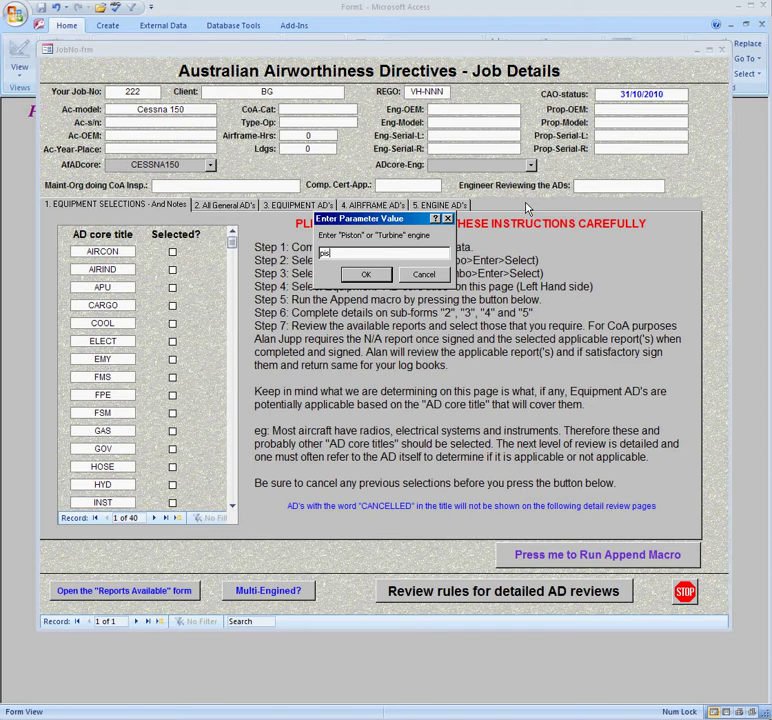
key(Return)
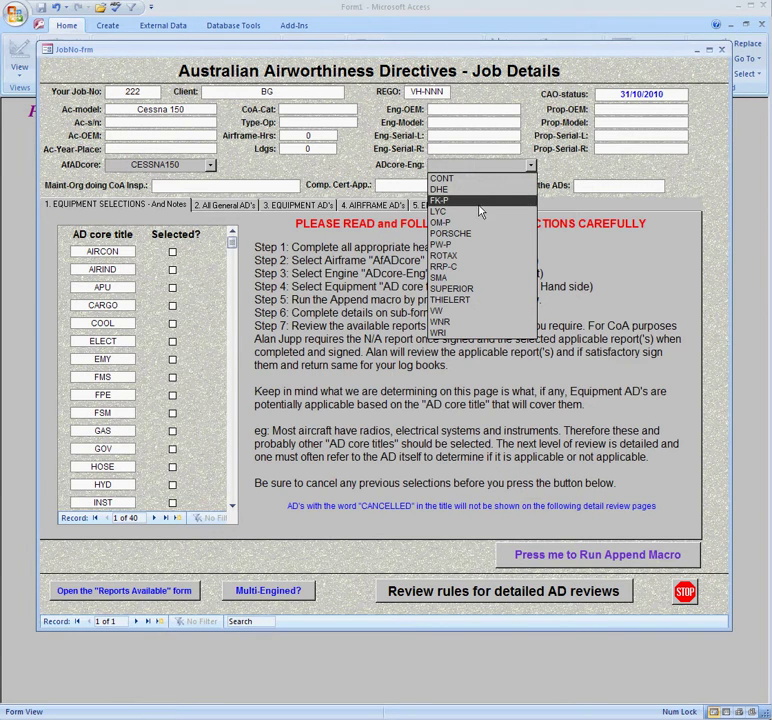
click(451, 174)
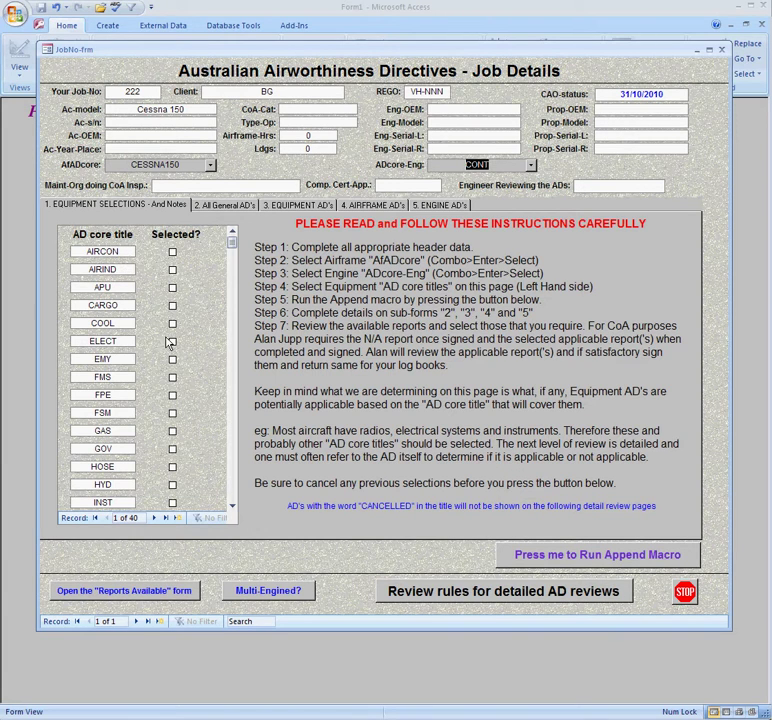
Select the equipment AD core titles ELECT, HOSE, INST, RAD, PROP and PFP for the job.
click(172, 342)
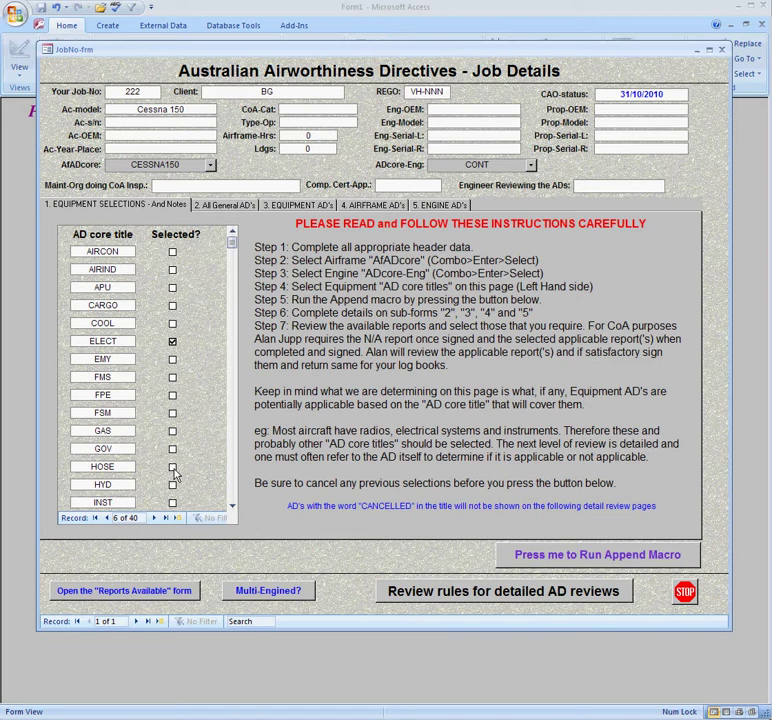
click(172, 467)
click(172, 502)
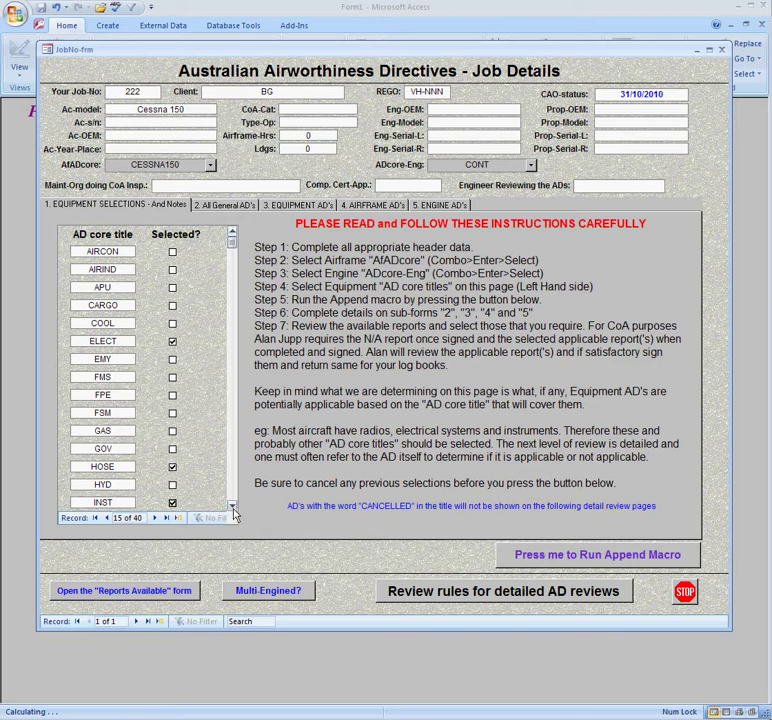
scroll(233, 508, down, 11)
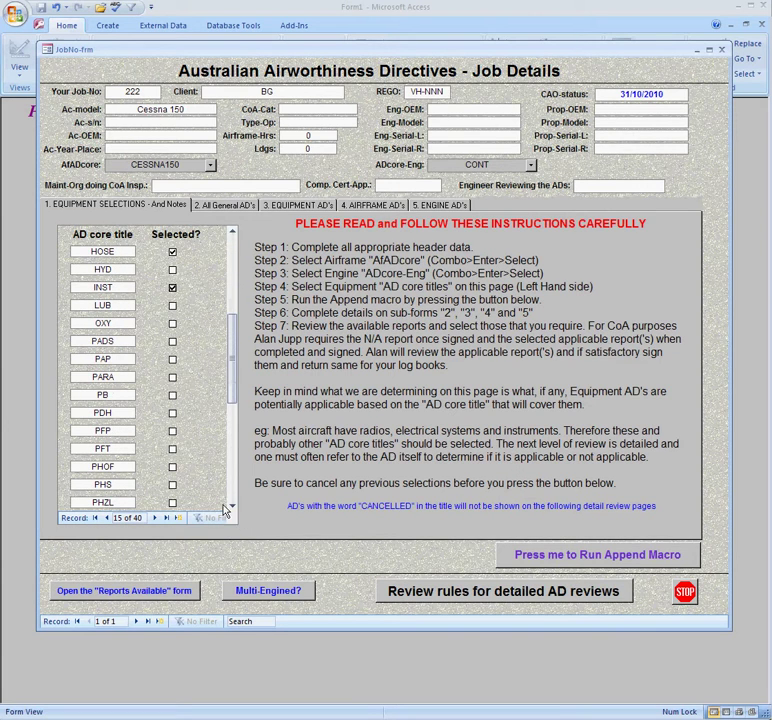
drag(231, 381, 229, 453)
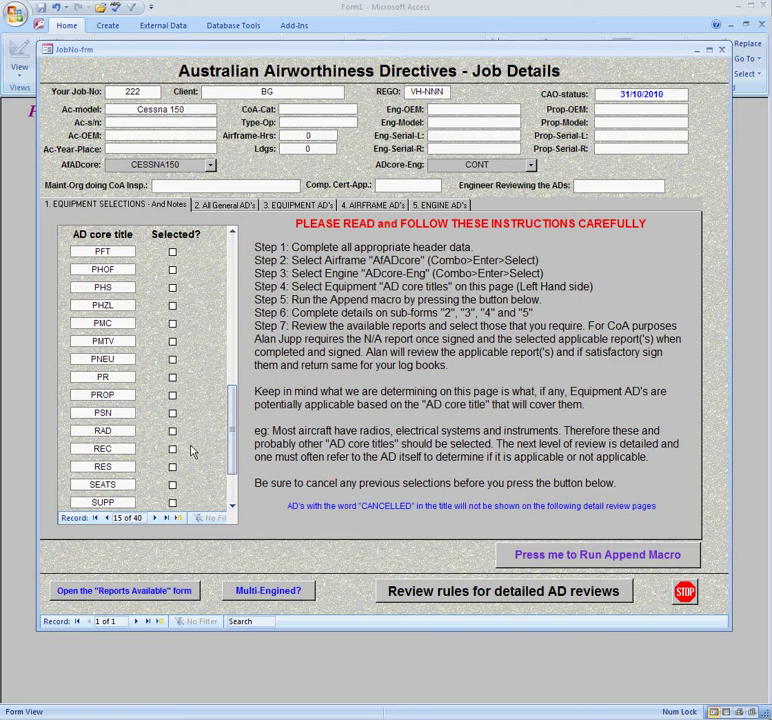
click(172, 432)
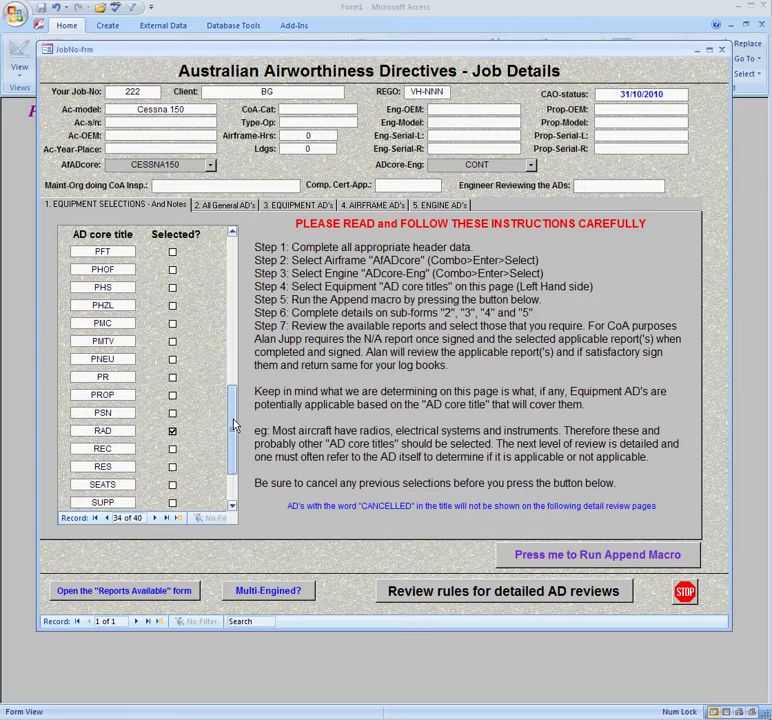
click(172, 395)
drag(233, 414, 231, 396)
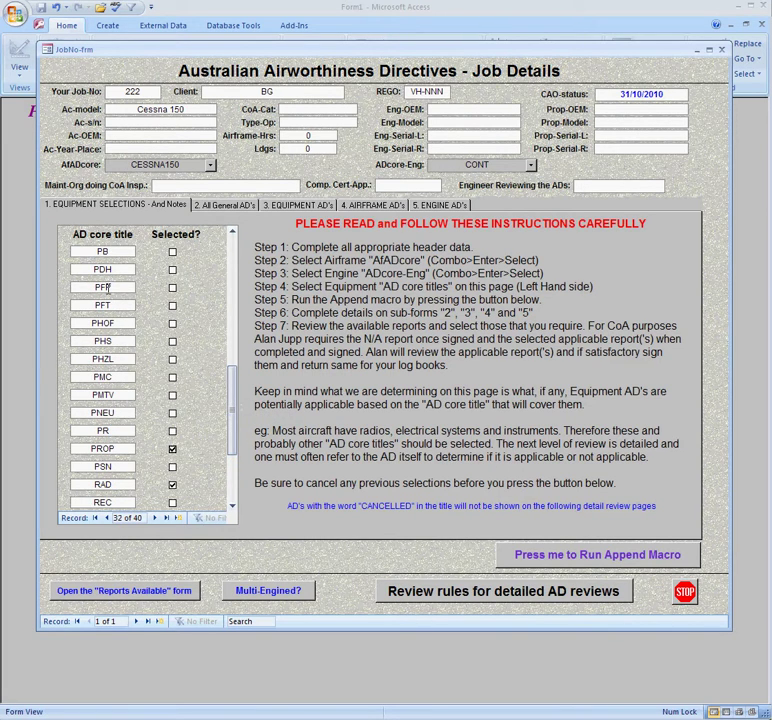
click(172, 288)
drag(229, 436, 234, 481)
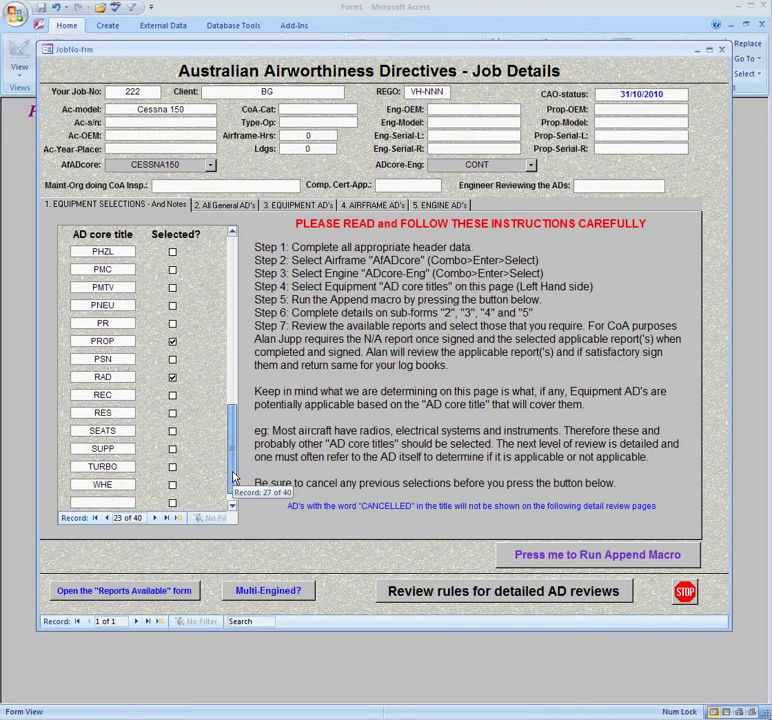
Check the General, Equipment, Airframe and Engine AD sub-forms, returning to the equipment selections.
click(224, 207)
click(308, 206)
click(396, 206)
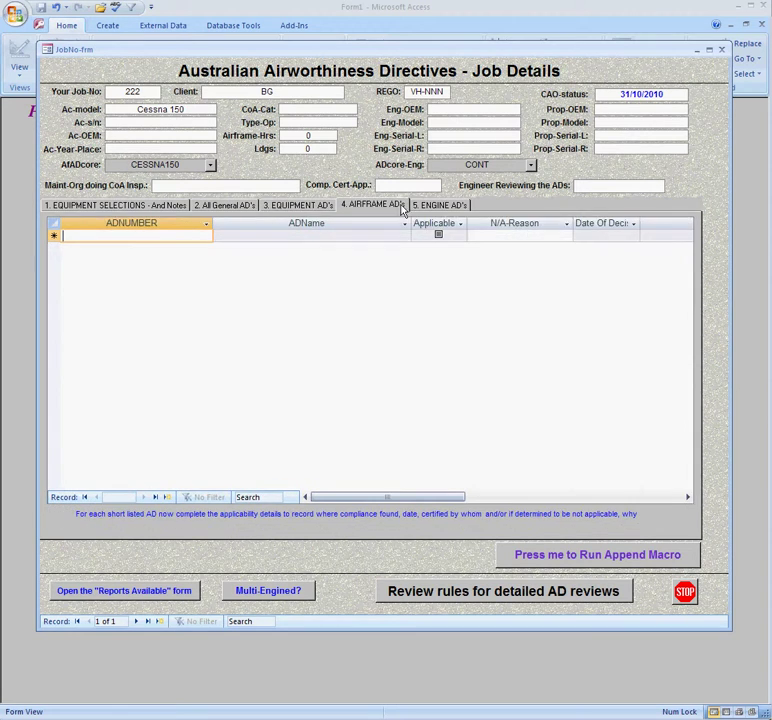
click(442, 206)
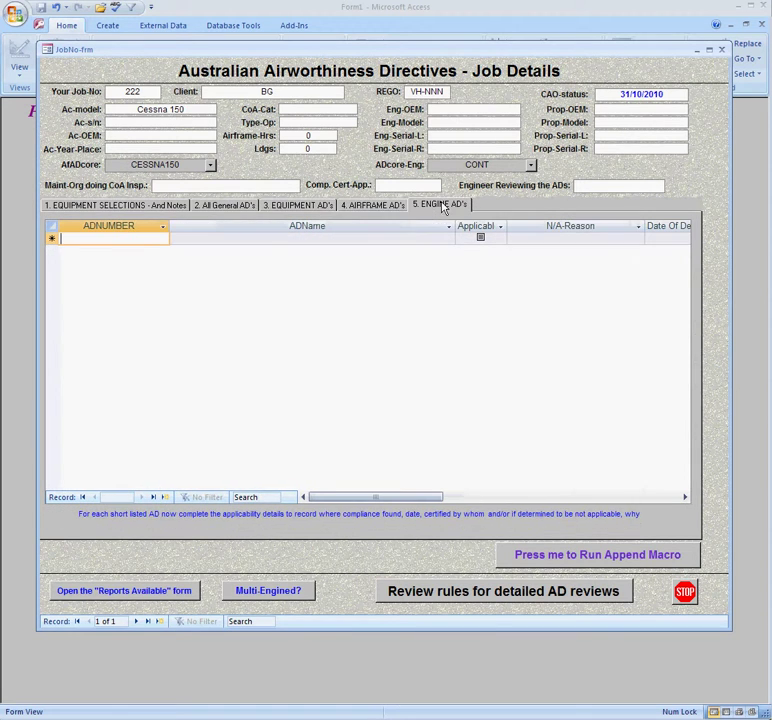
click(222, 206)
click(160, 207)
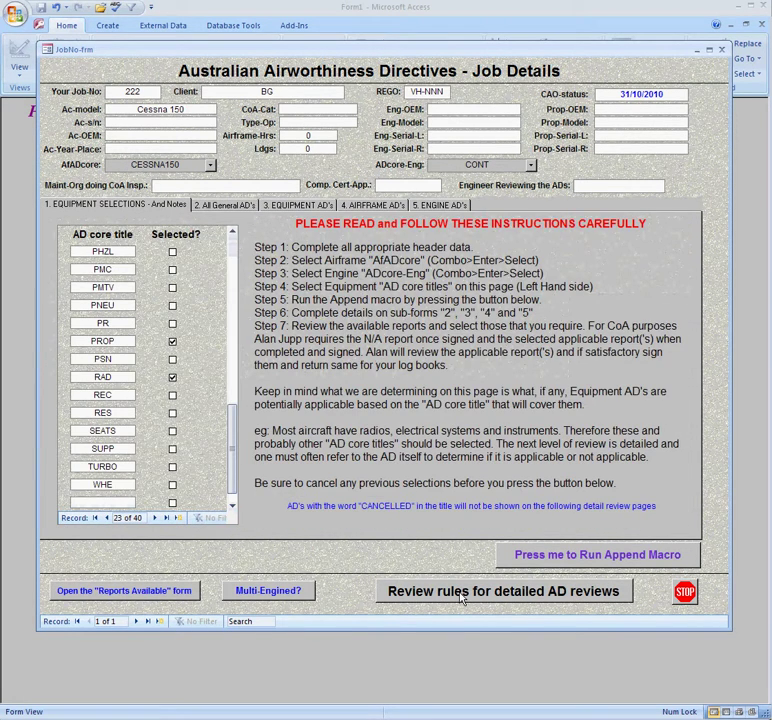
Run the append macro and examine the general and equipment AD lists, selecting the AD/ELECT/40 Slick Magneto Coil entry.
click(582, 562)
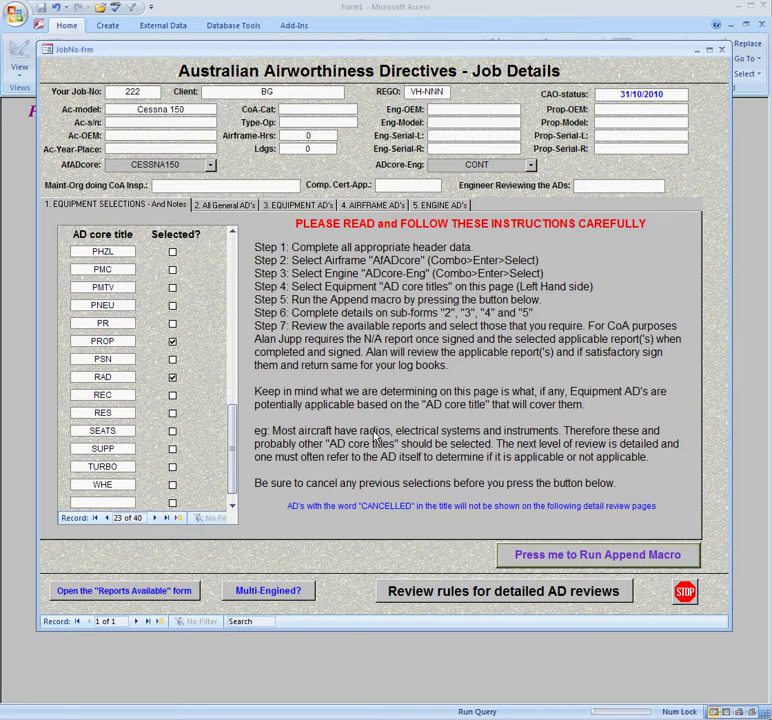
click(230, 206)
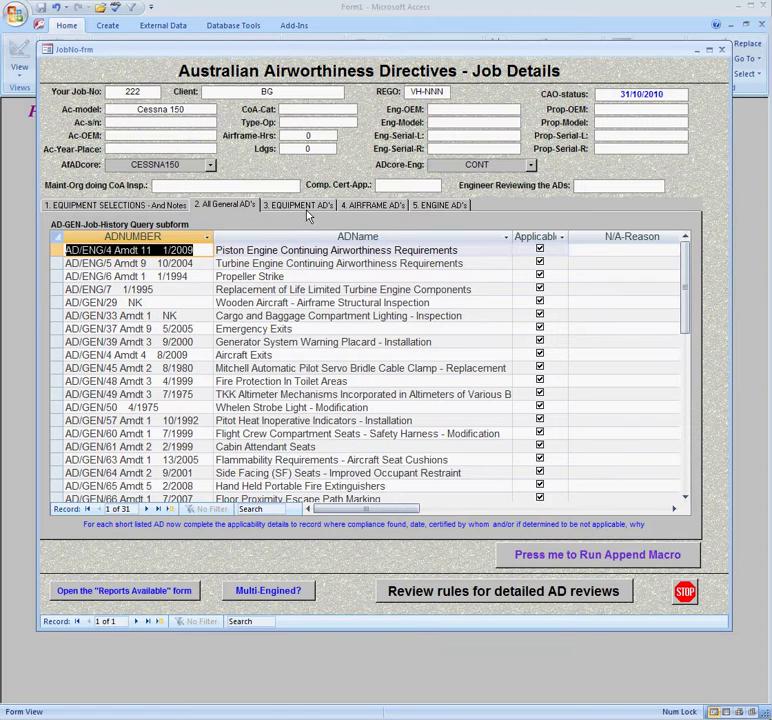
click(316, 206)
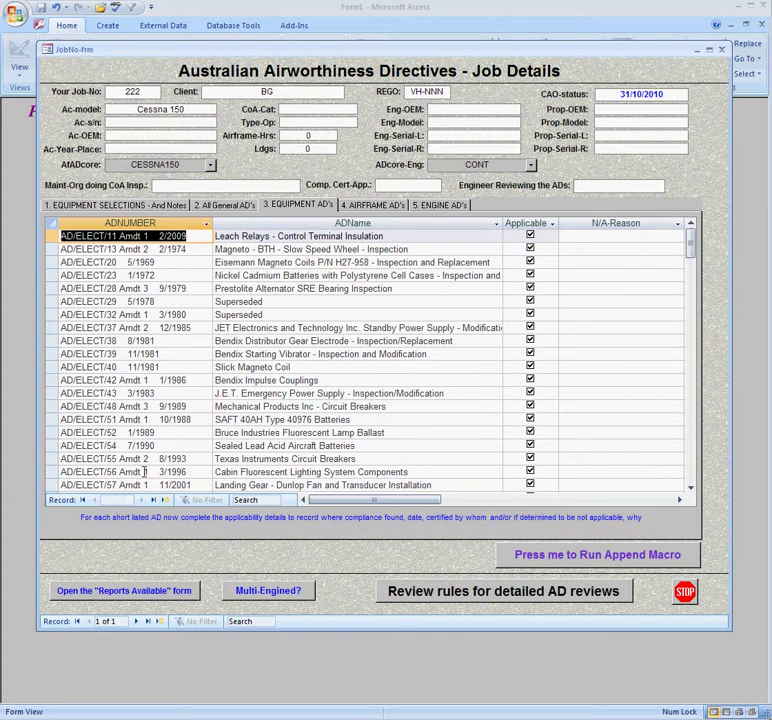
click(136, 367)
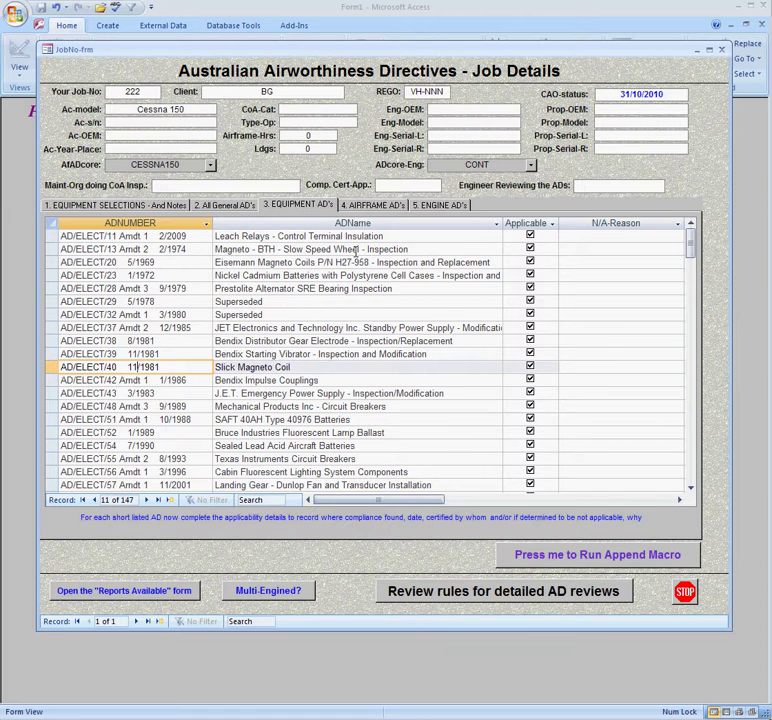
Examine the airframe and engine AD lists generated for the job and return to the equipment selections.
click(378, 204)
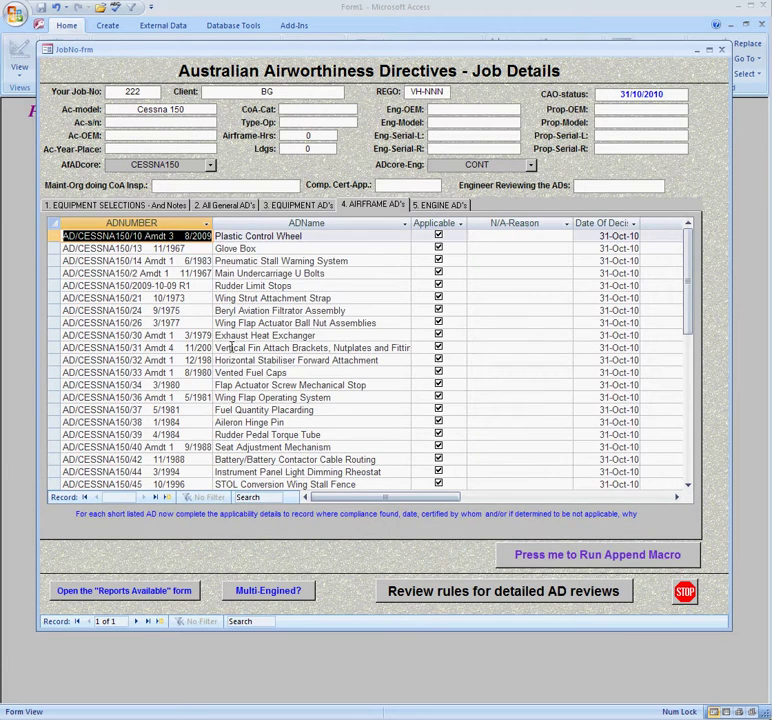
click(136, 388)
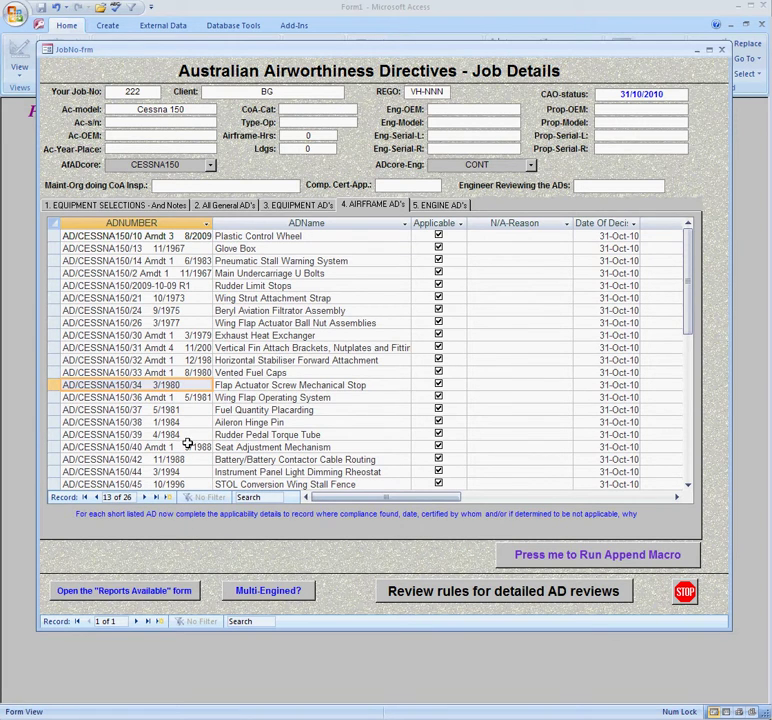
click(435, 207)
click(140, 338)
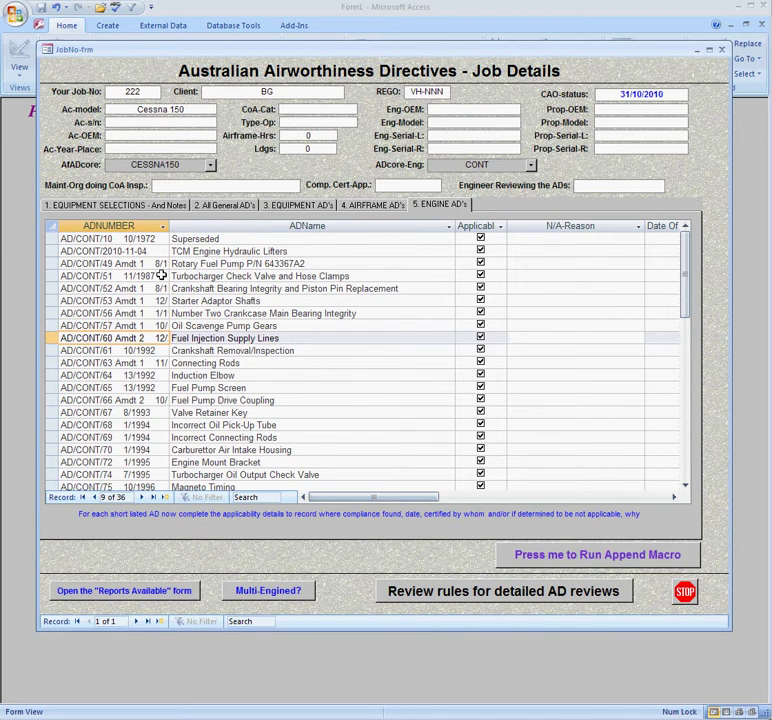
click(111, 206)
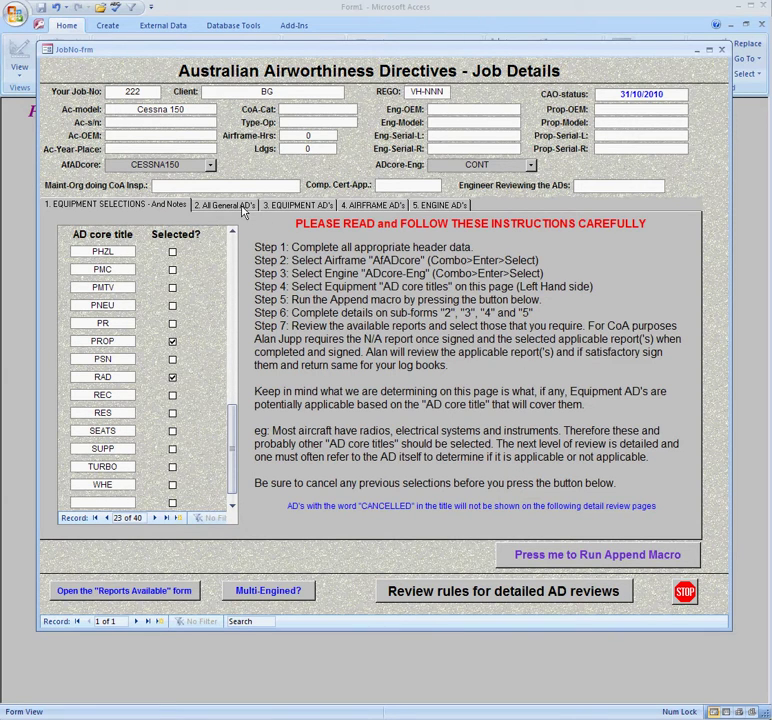
click(303, 590)
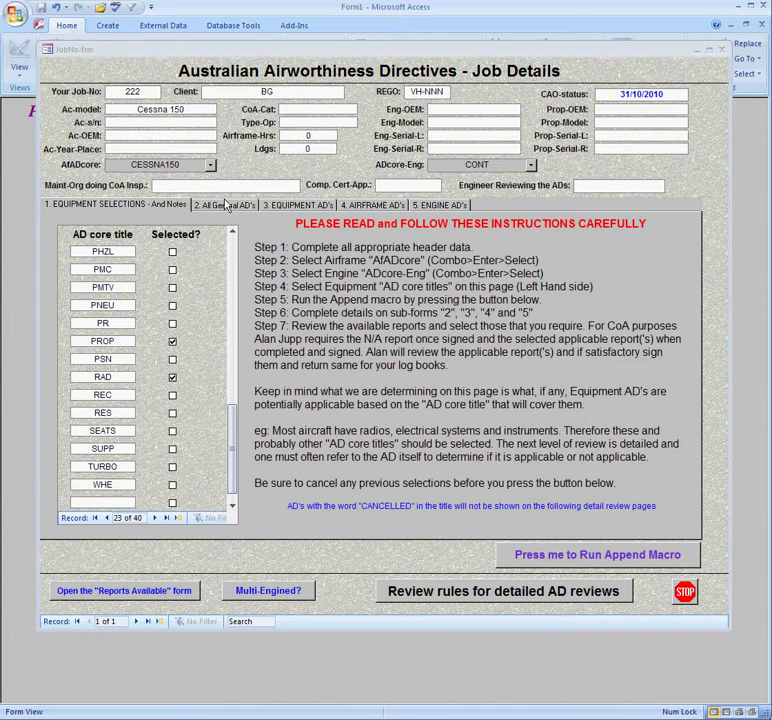
Mark general AD/GEN/29 Wooden Aircraft - Airframe Structural Inspection as not applicable, with the N/A reason "Model number not fitted".
click(229, 208)
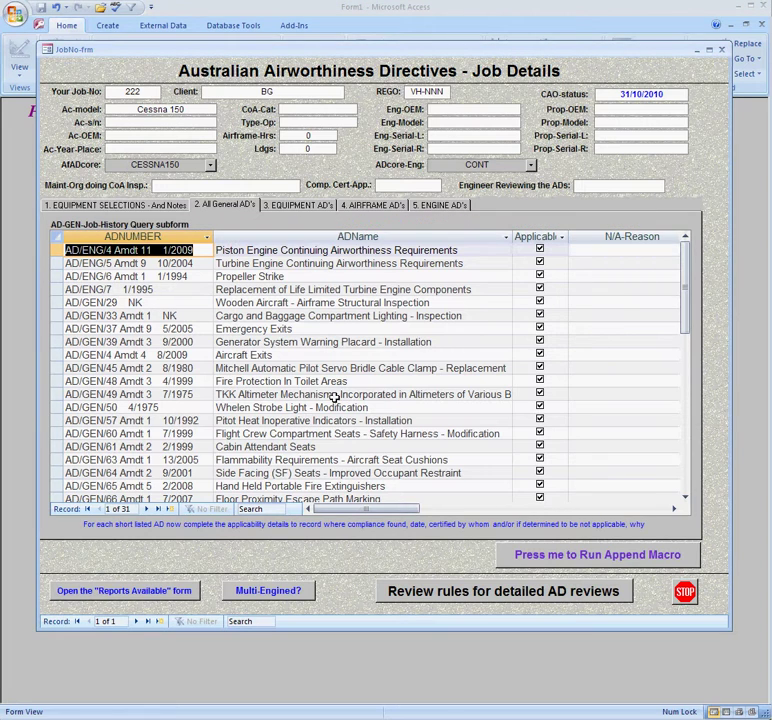
click(540, 302)
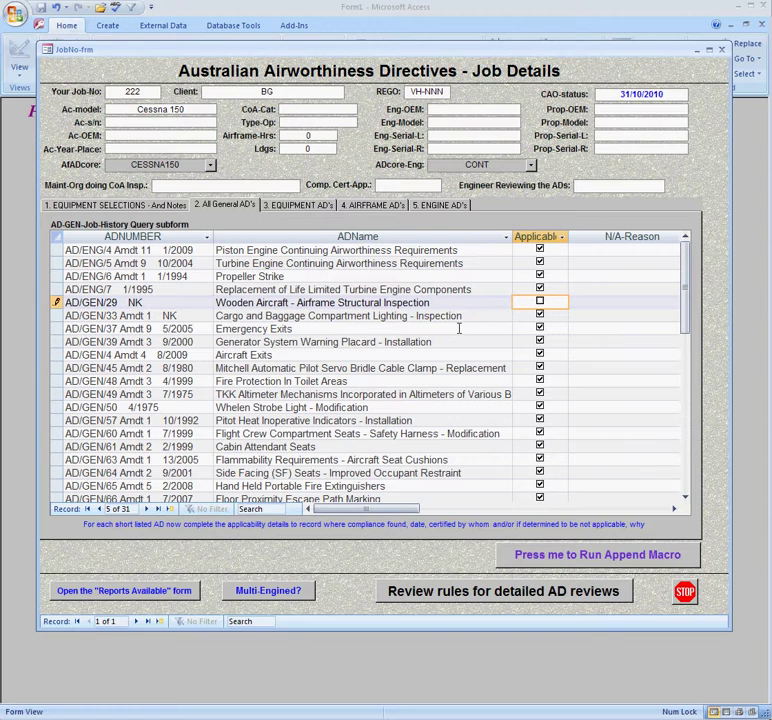
click(459, 325)
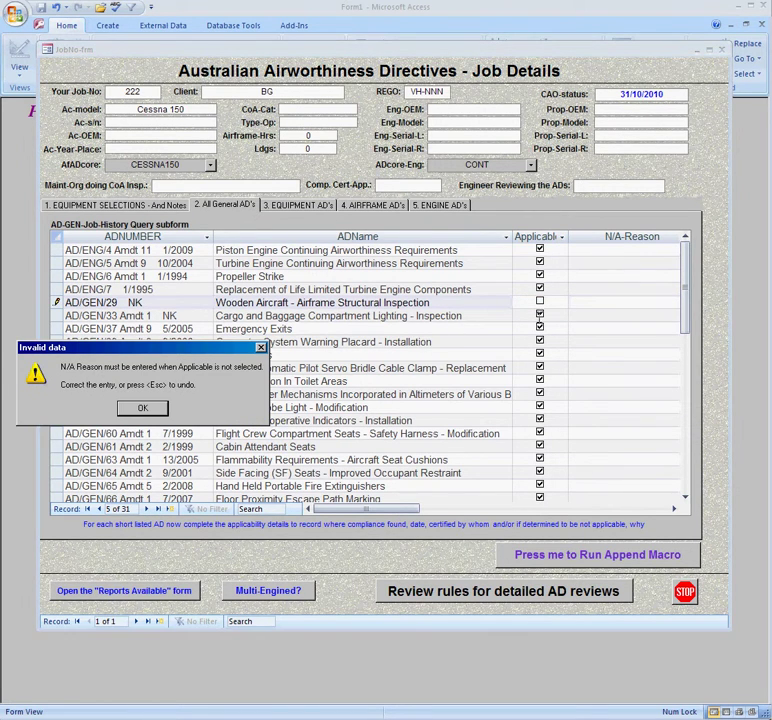
click(143, 407)
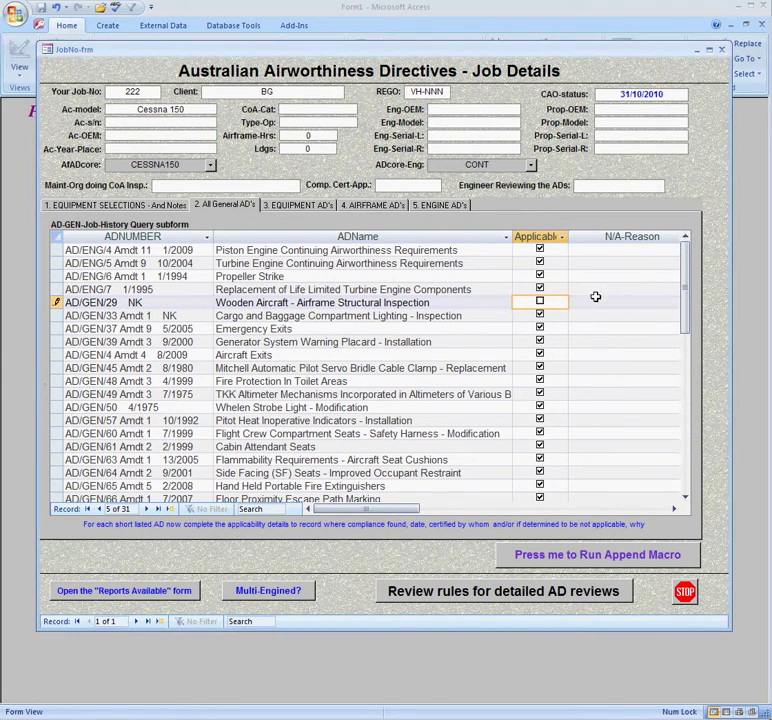
click(594, 299)
click(549, 304)
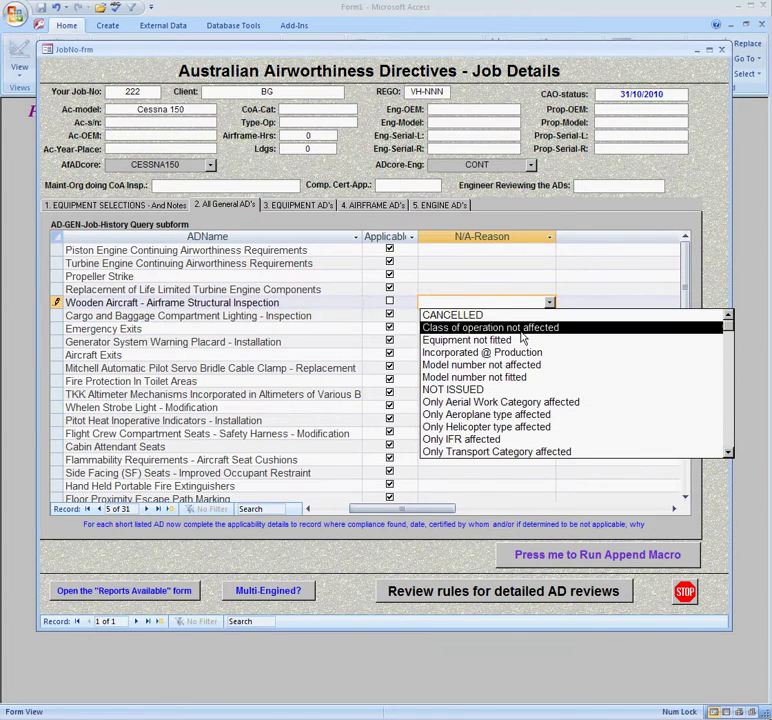
click(500, 380)
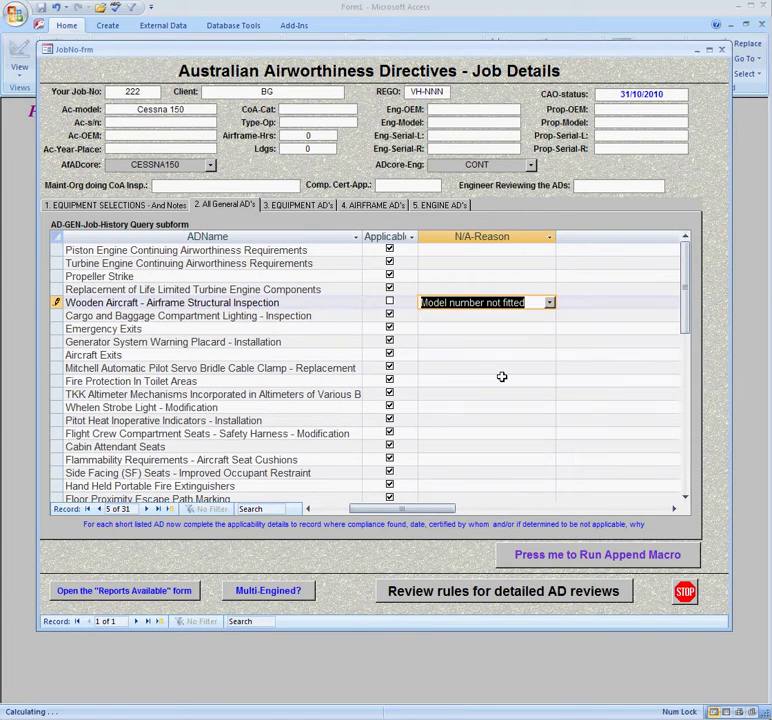
click(463, 318)
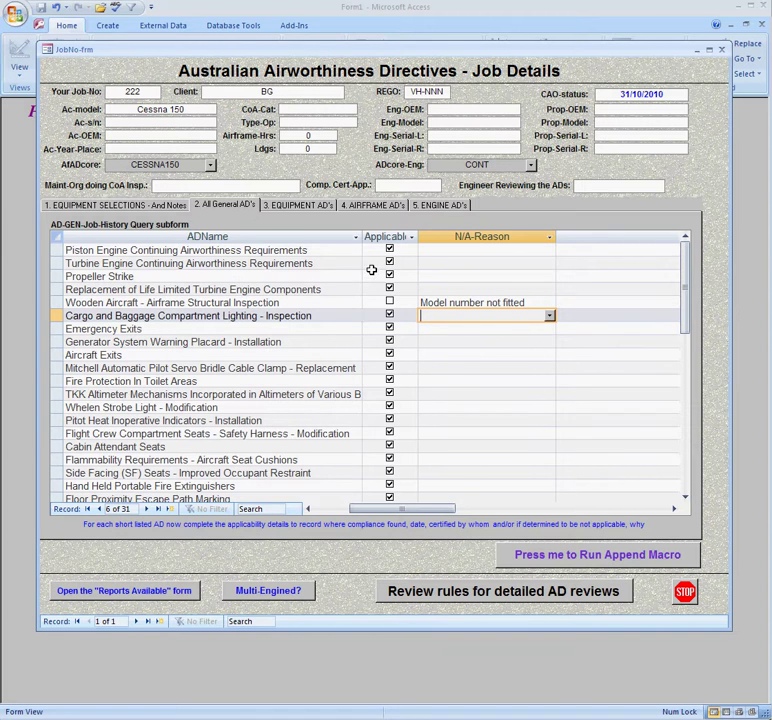
Enter the remark "O.C." for the Propeller Strike AD and check its decision date, recurring and frequency fields.
click(451, 276)
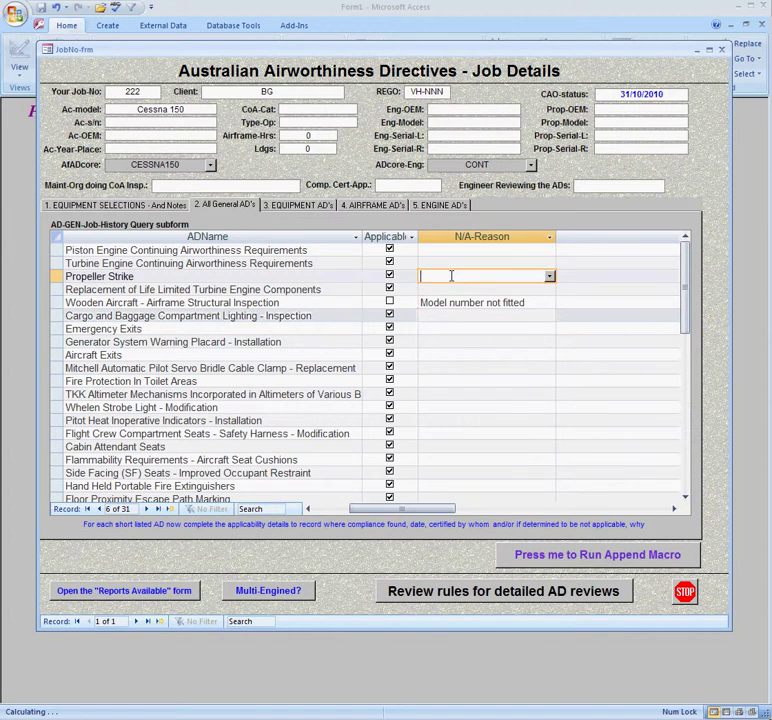
key(Tab)
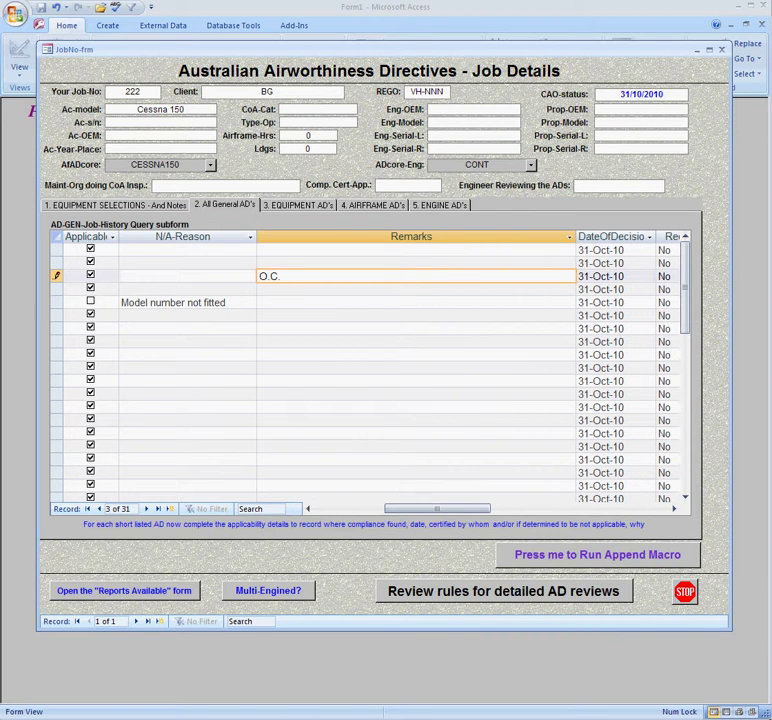
key(Tab)
key(Tab)
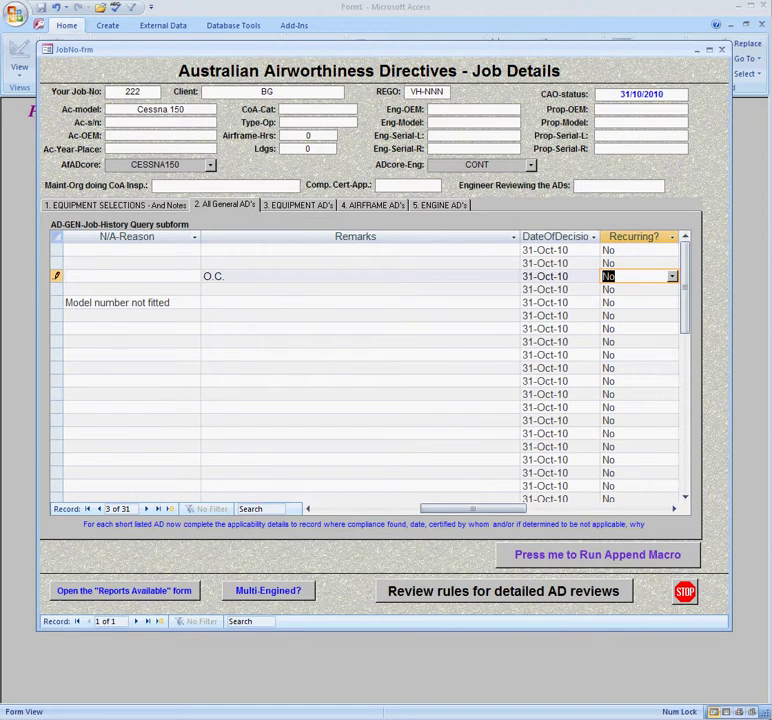
key(Tab)
key(shift+Tab)
key(shift+Tab)
key(shift+Tab)
key(shift+Tab)
key(shift+Tab)
key(shift+Tab)
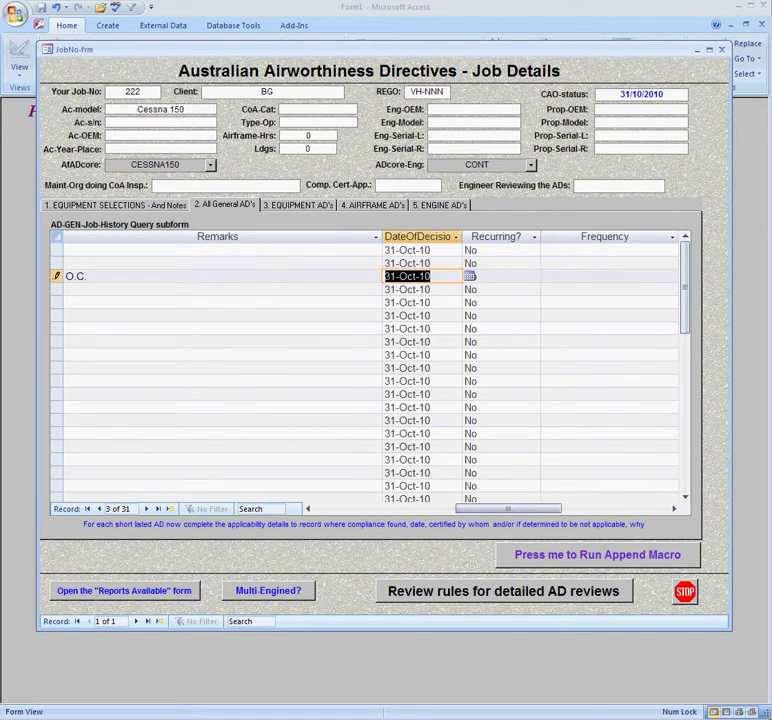
key(shift+Tab)
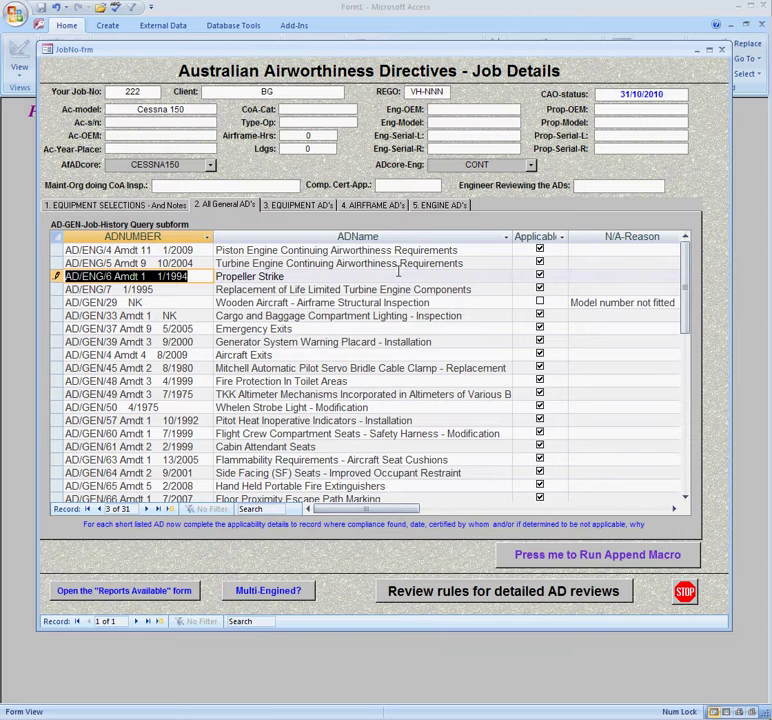
Set the Piston Engine Continuing Airworthiness Requirements AD to recurring Yes with a frequency of 12 Yrs.
click(355, 250)
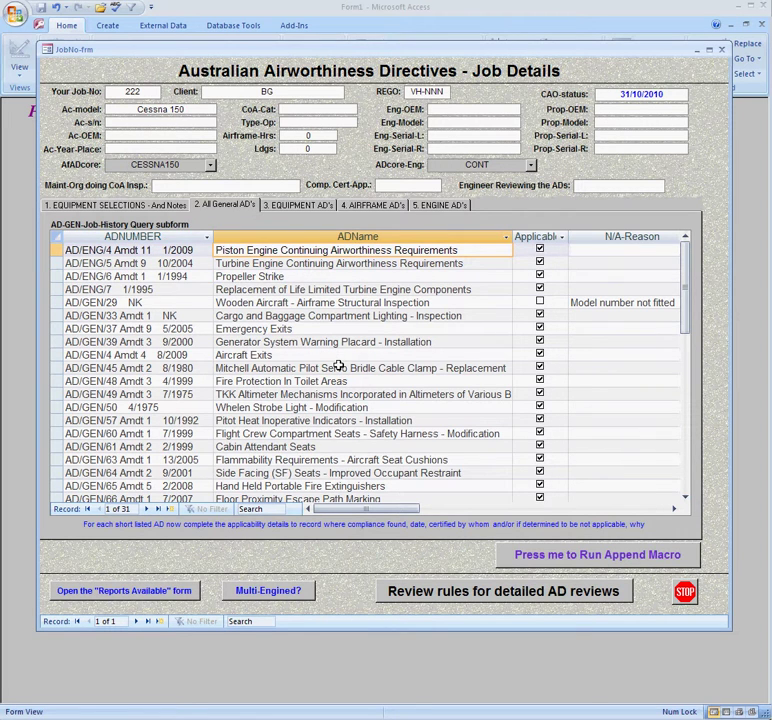
click(599, 248)
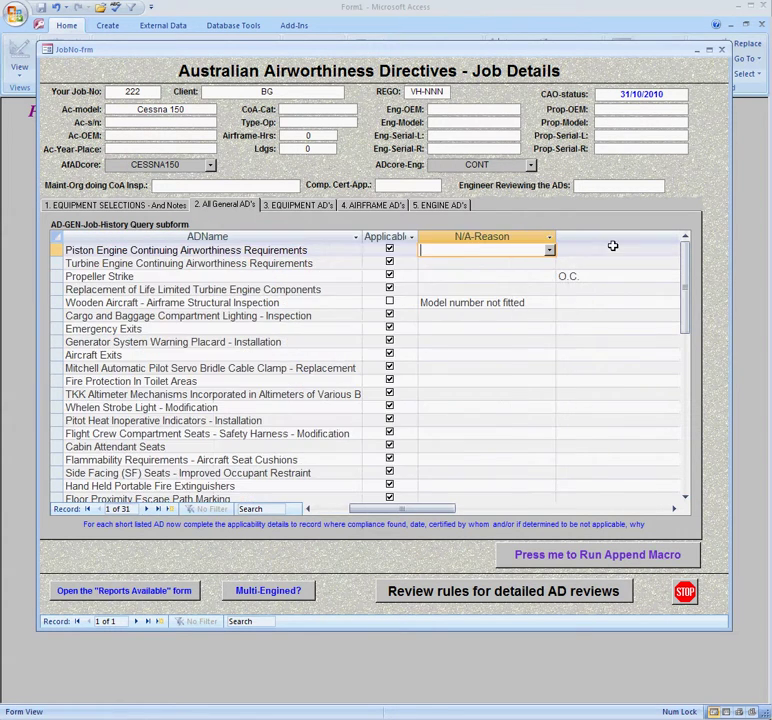
click(613, 248)
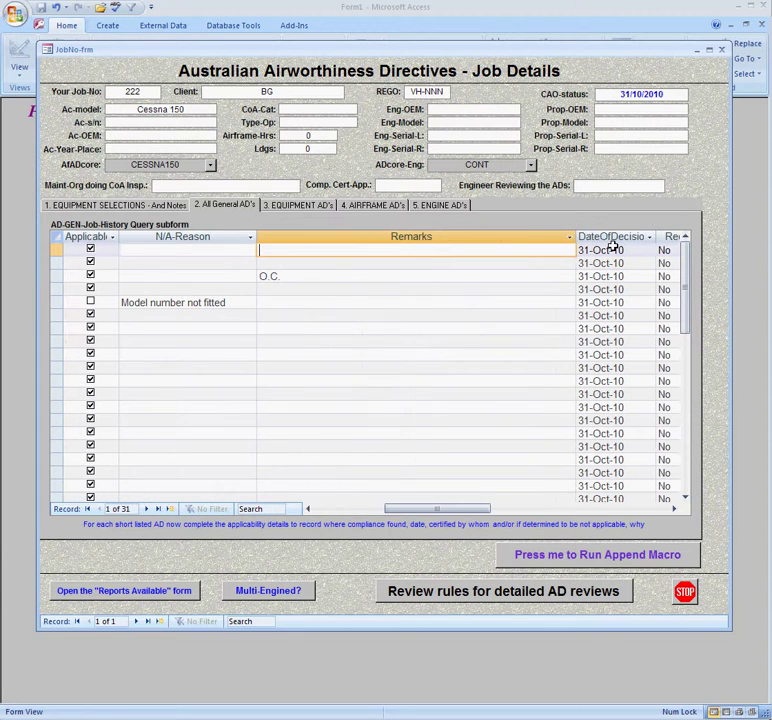
key(Right)
key(Right)
key(Right)
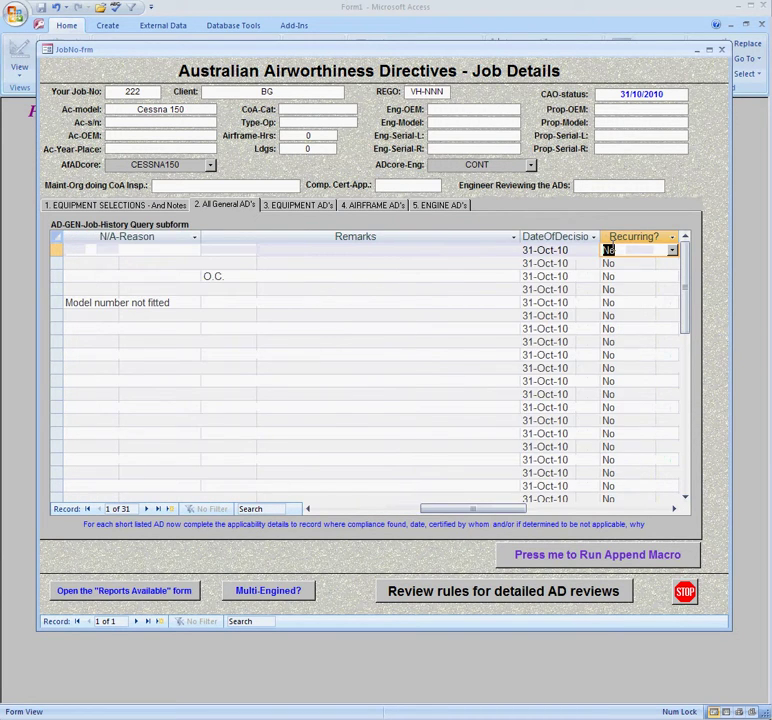
key(Left)
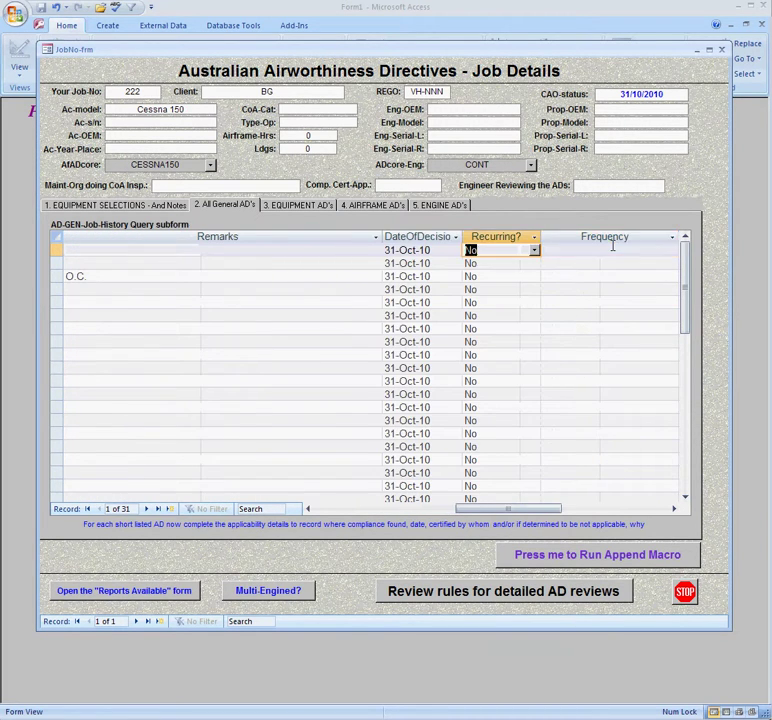
click(535, 250)
click(501, 263)
click(484, 276)
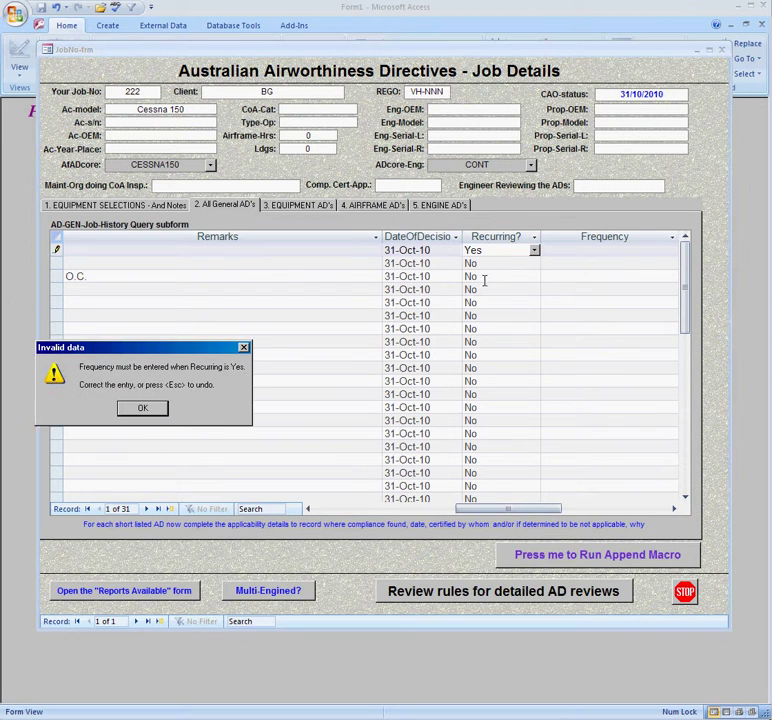
click(143, 408)
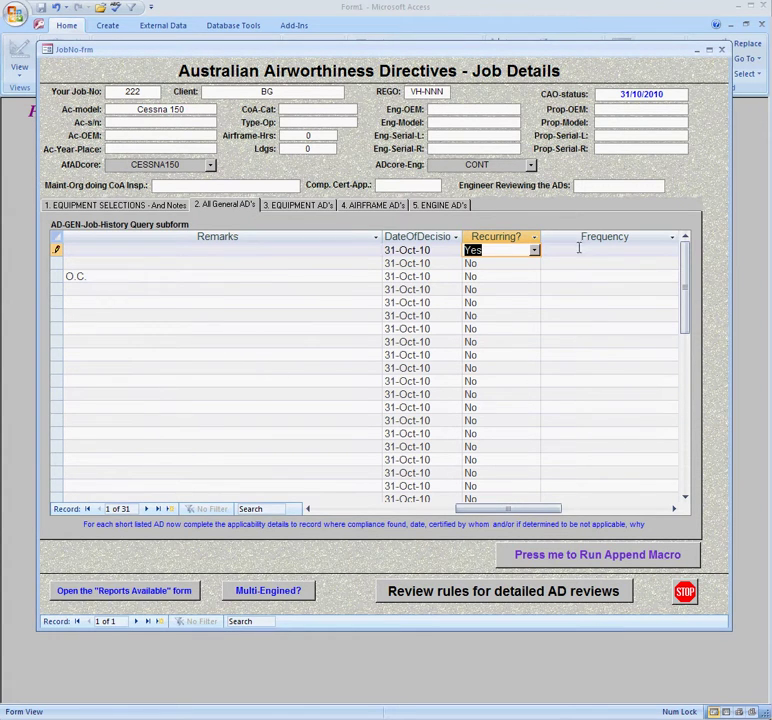
click(575, 250)
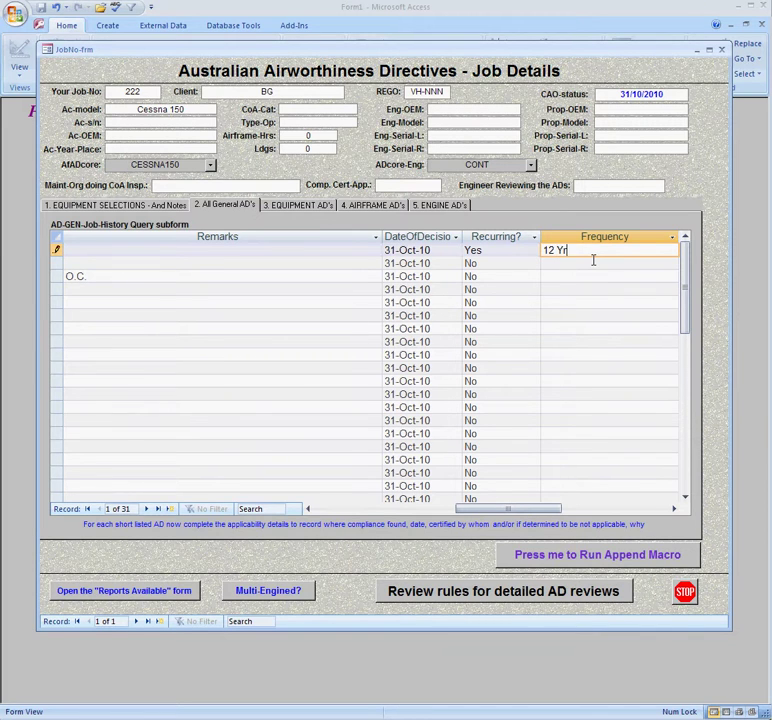
click(584, 265)
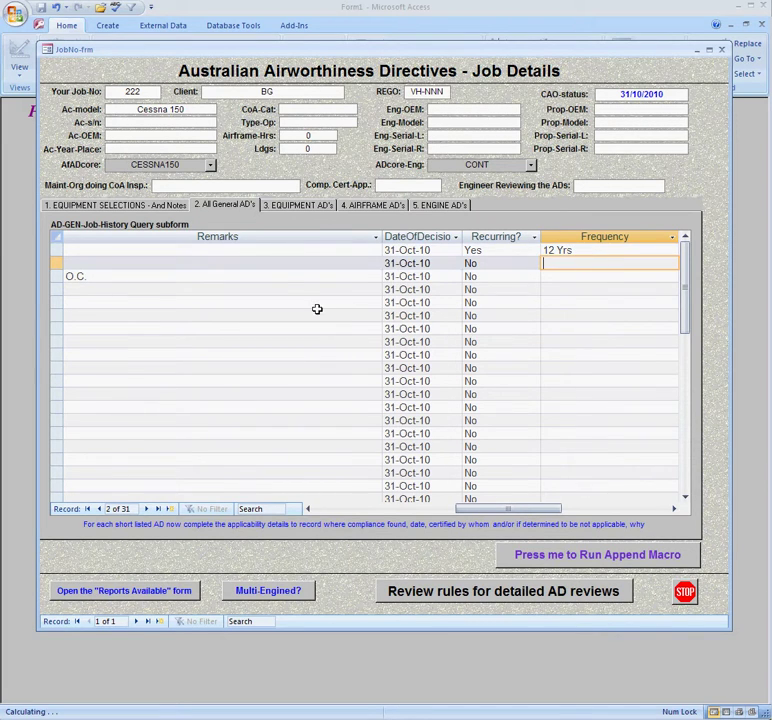
Select the AD/ENG/7 Replacement of Life Limited Turbine Engine Components entry and view its AD name.
click(286, 290)
key(shift+Tab)
key(shift+Tab)
key(shift+Tab)
key(shift+Tab)
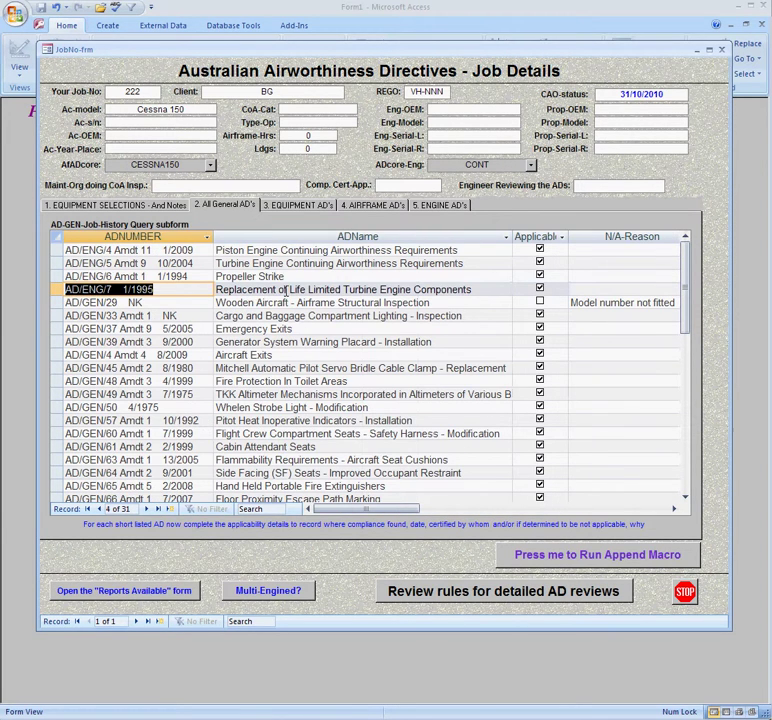
key(Tab)
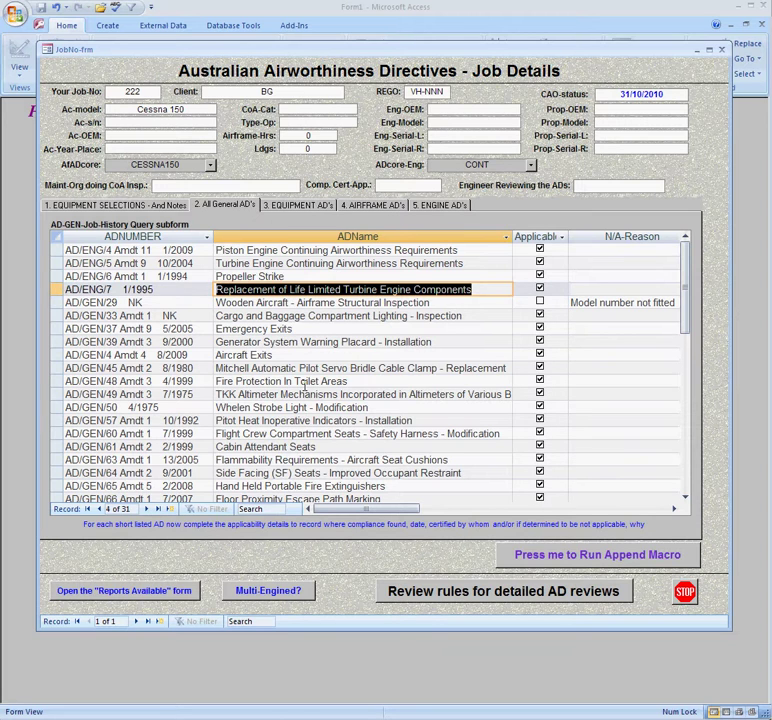
Preview the report of all ADs deemed to be n/a, inspect the General ADs entry on page 2, and close the report.
click(152, 595)
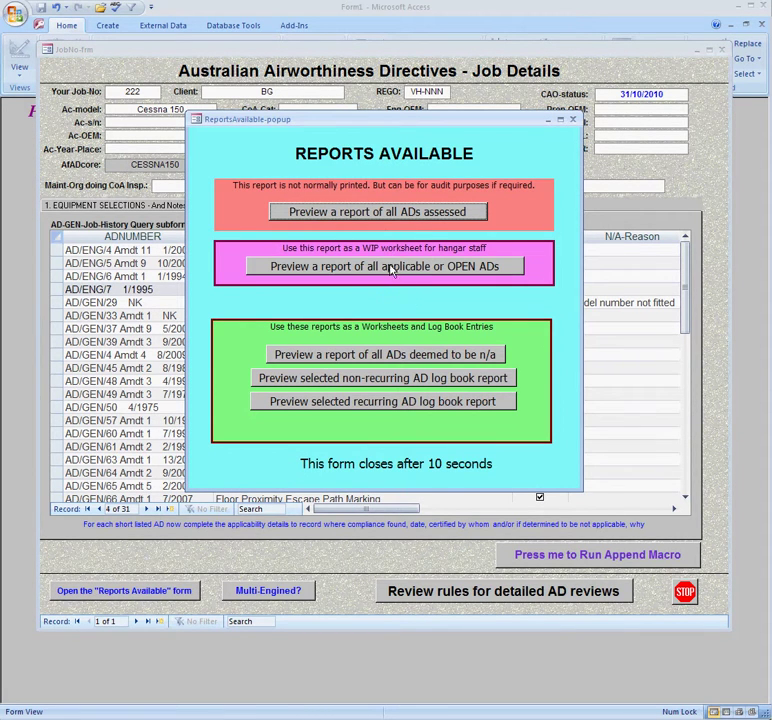
click(372, 364)
drag(40, 74, 366, 79)
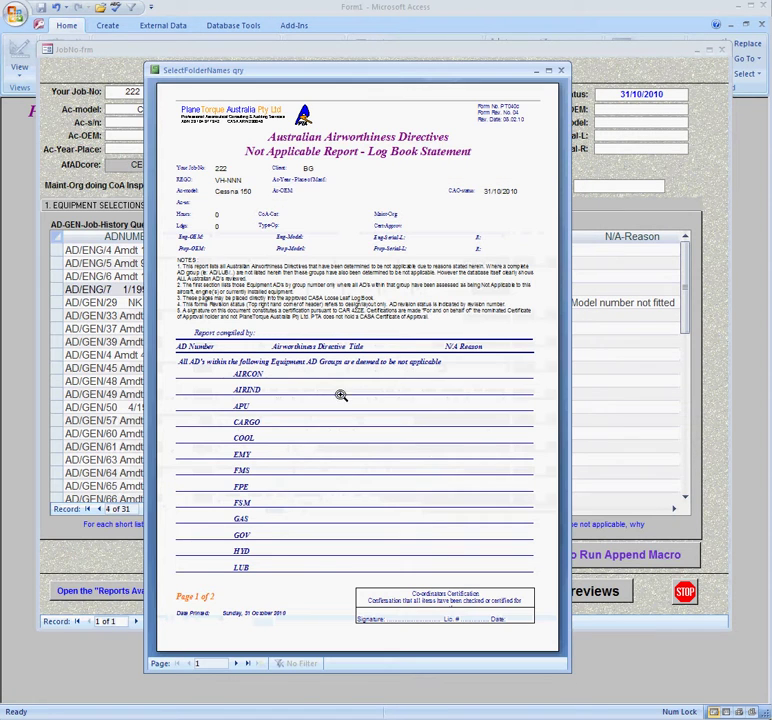
click(240, 664)
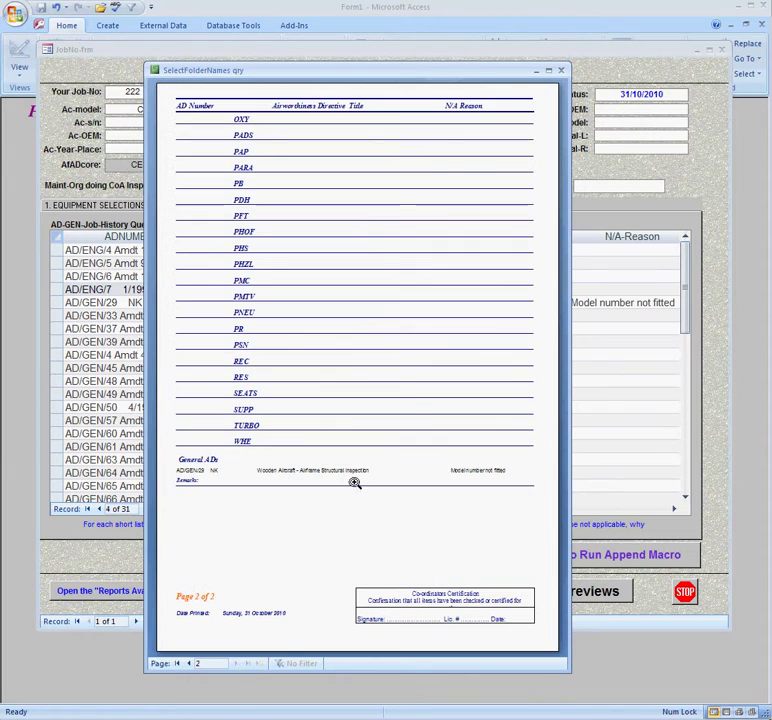
click(258, 489)
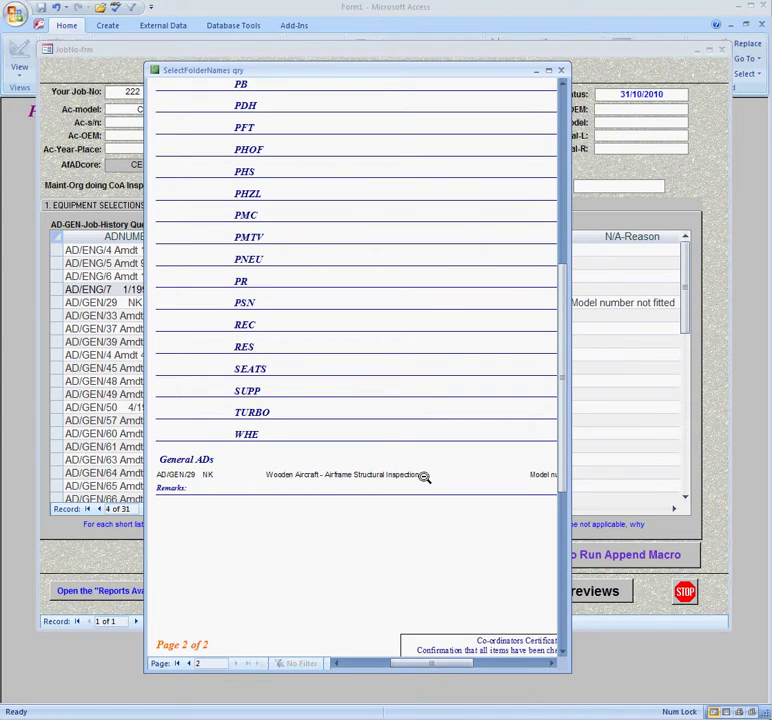
click(501, 483)
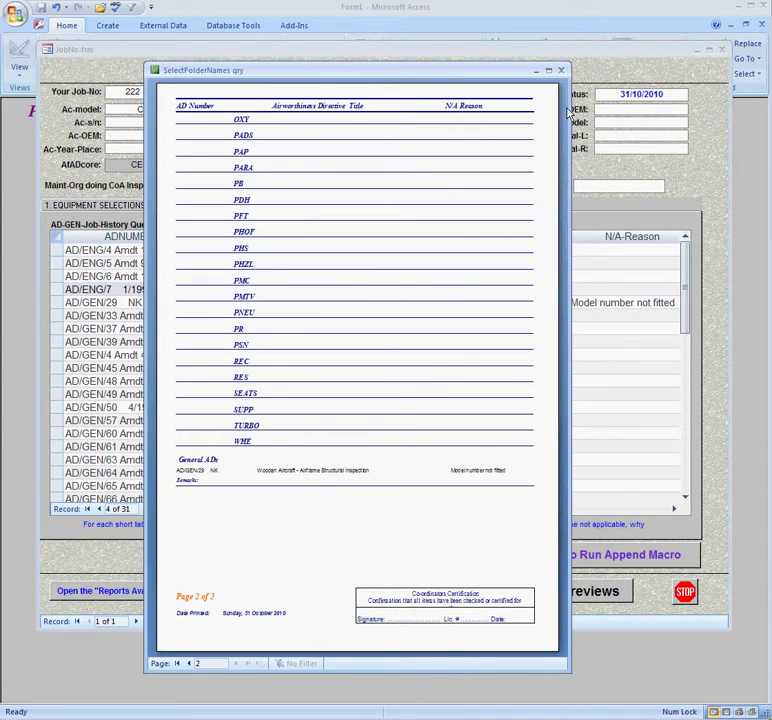
click(561, 73)
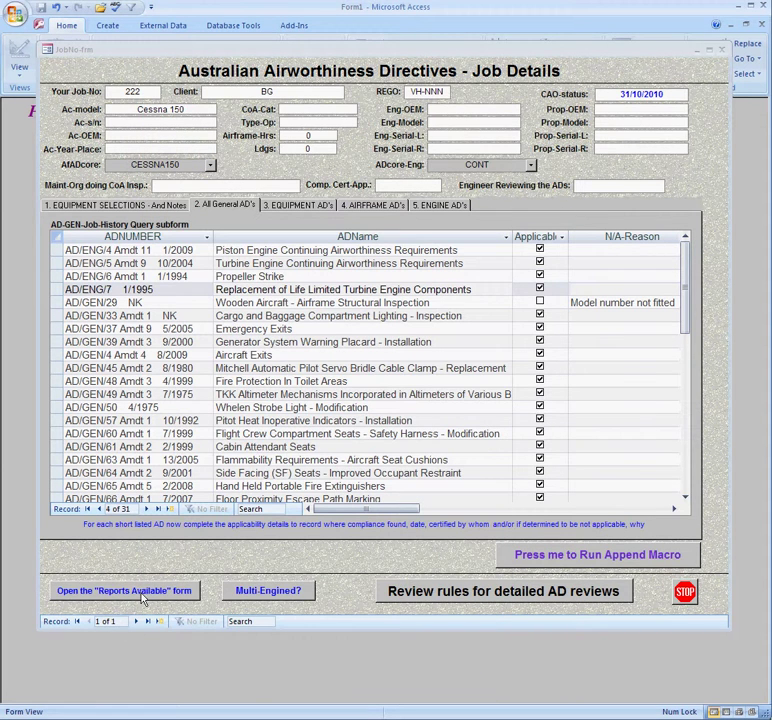
Preview the Recurring and Non-recurring Compliance log book report, and close both the report and the job details form.
click(146, 591)
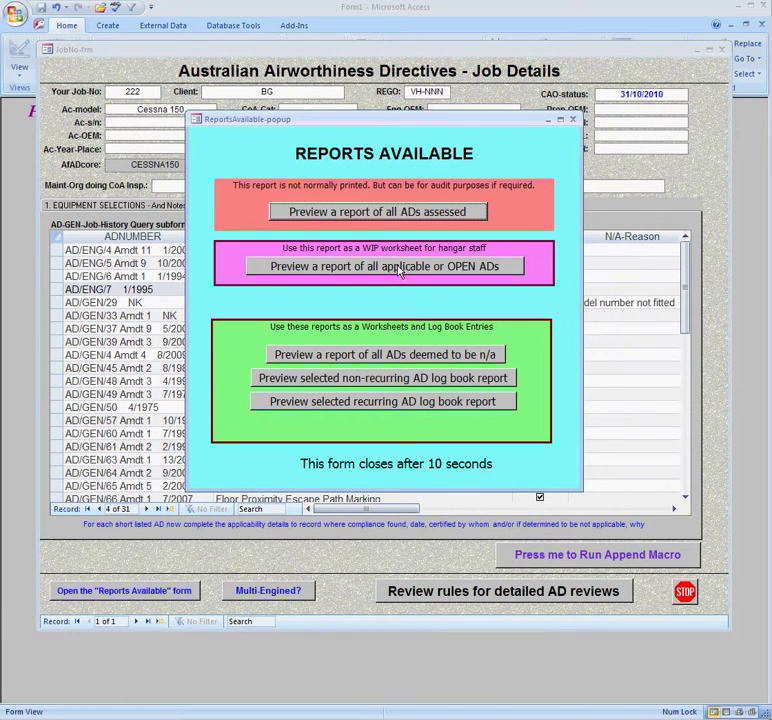
click(335, 402)
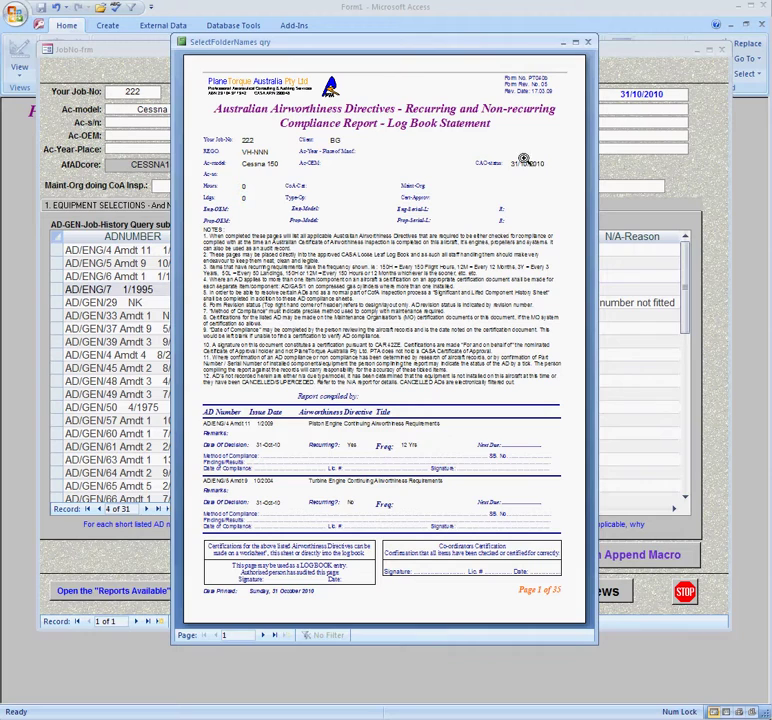
click(588, 43)
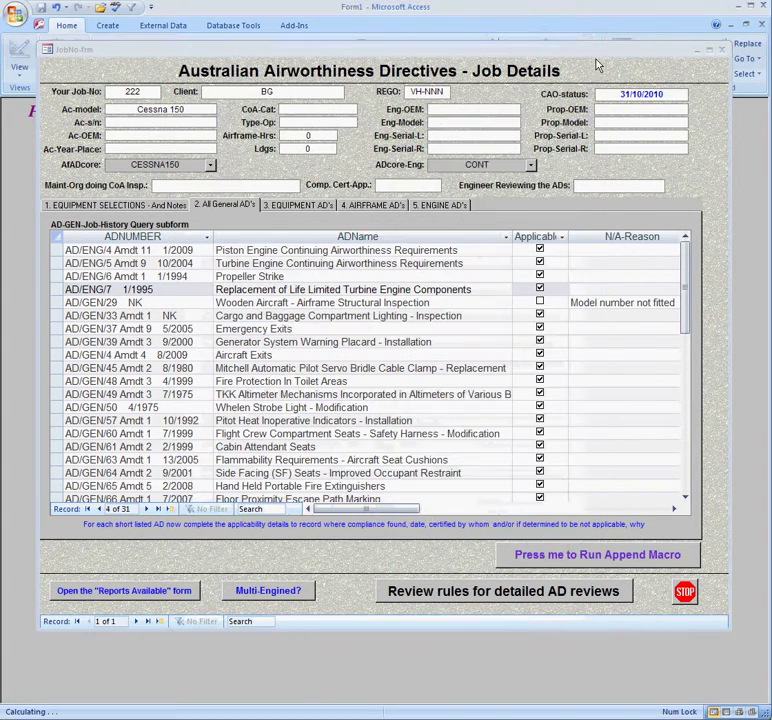
click(686, 592)
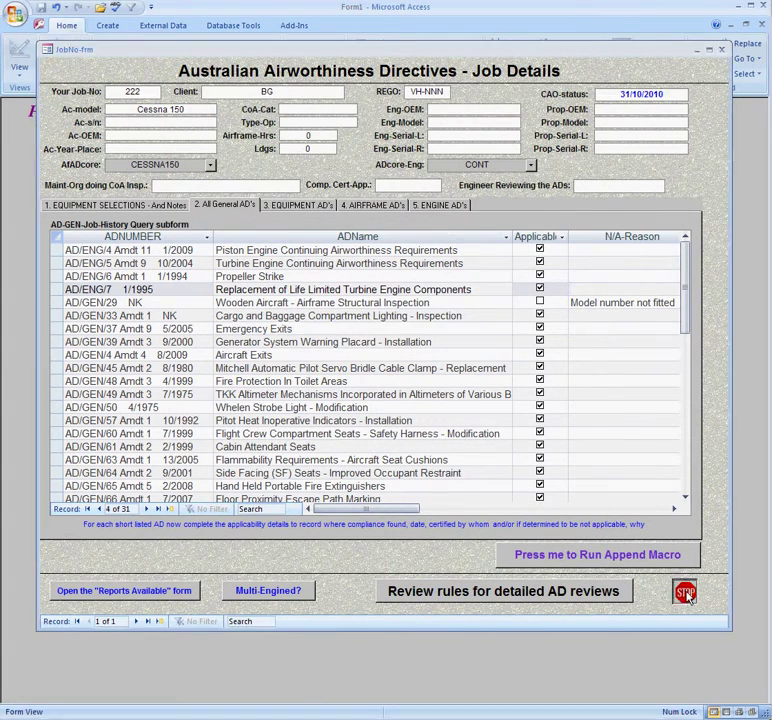